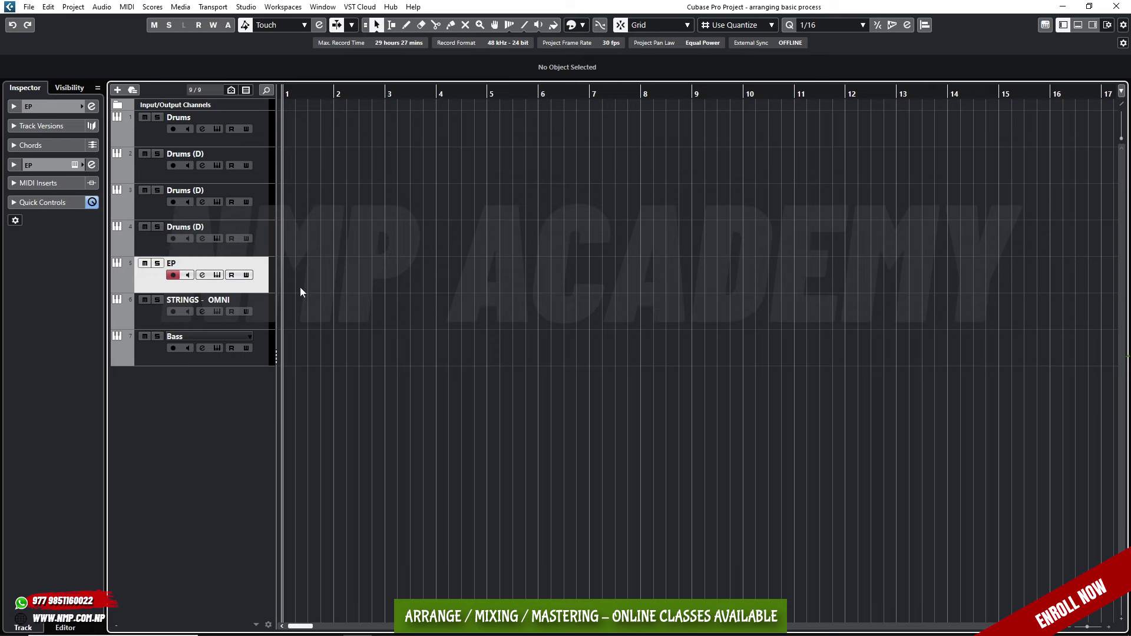
# Go through the Bass track and the first three drum tracks, selecting each in turn
pyautogui.click(162, 355)
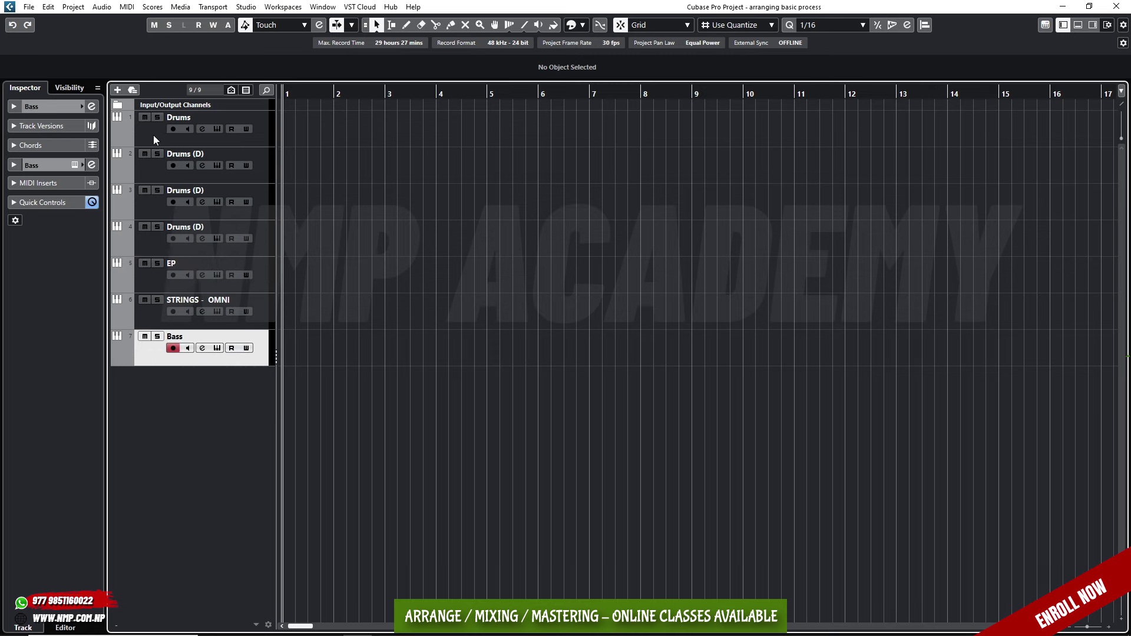
pyautogui.click(153, 139)
pyautogui.click(155, 175)
pyautogui.click(158, 206)
# Try recording a short MIDI take on the Bass track, then delete it
pyautogui.click(180, 360)
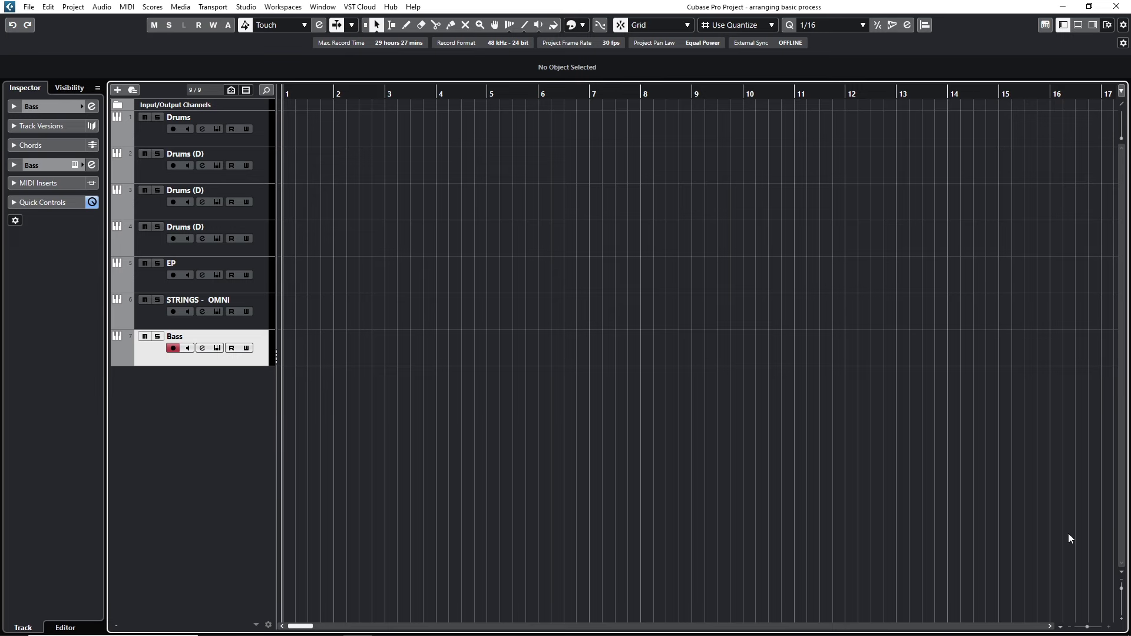
pyautogui.press('space')
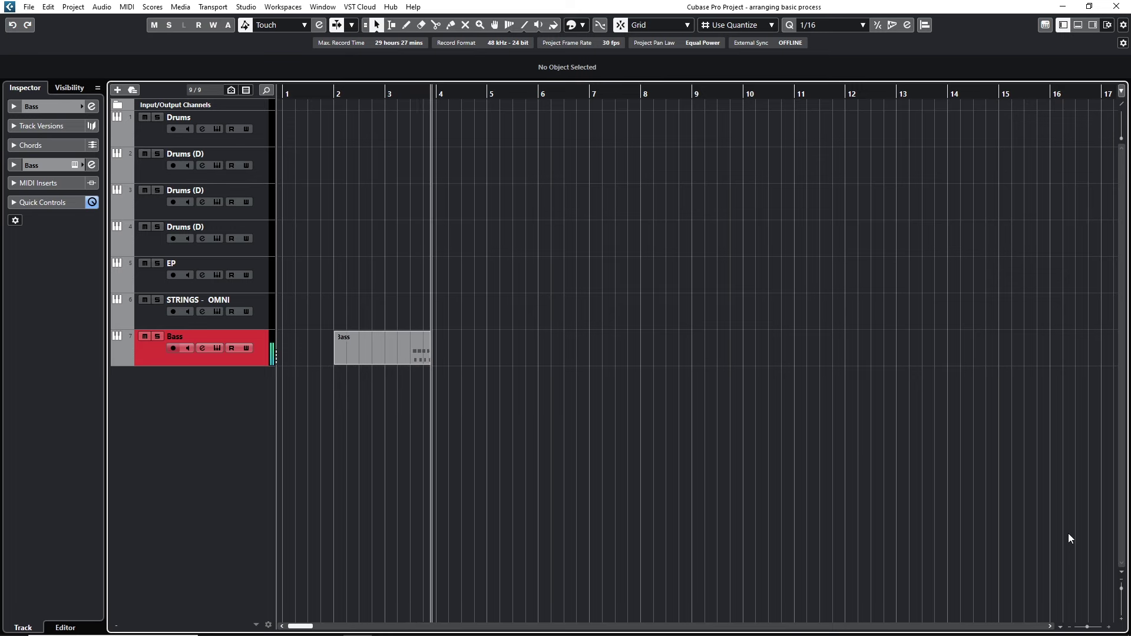
pyautogui.press('space')
pyautogui.press('Delete')
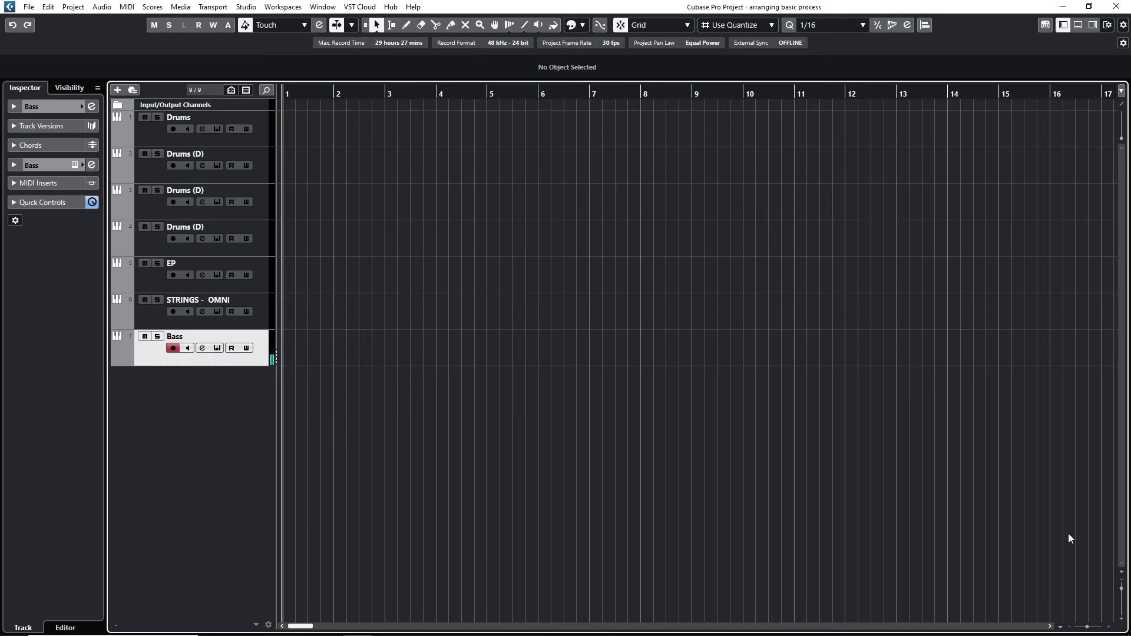
# Try recording a drum take on the first Drums track from bar 1, then delete it
pyautogui.click(153, 137)
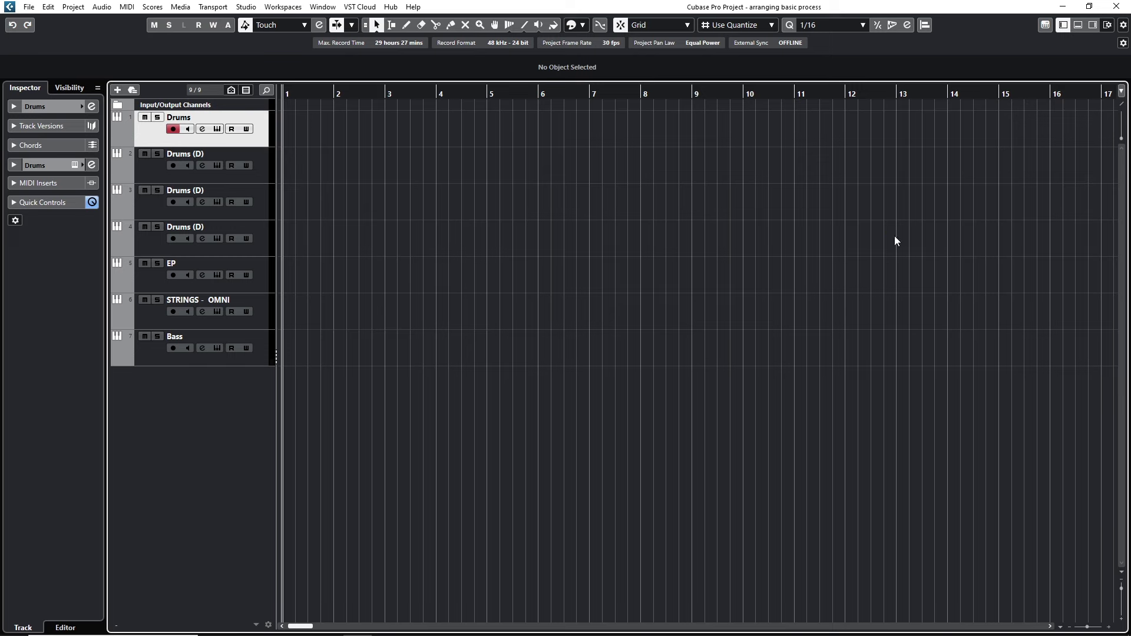
pyautogui.press('KP_Multiply')
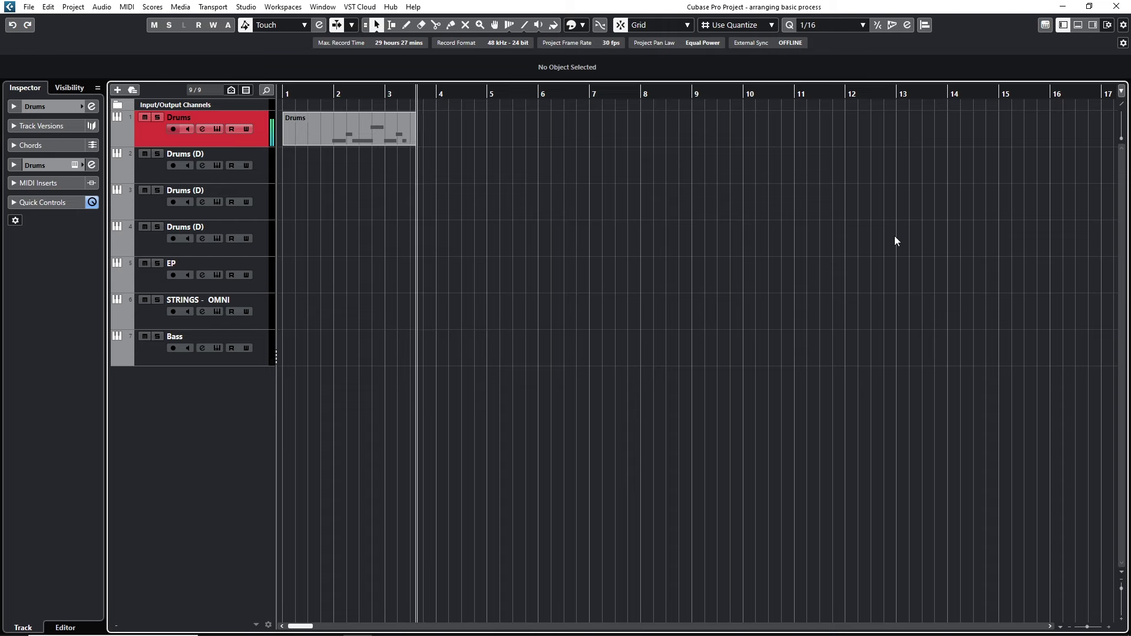
pyautogui.press('space')
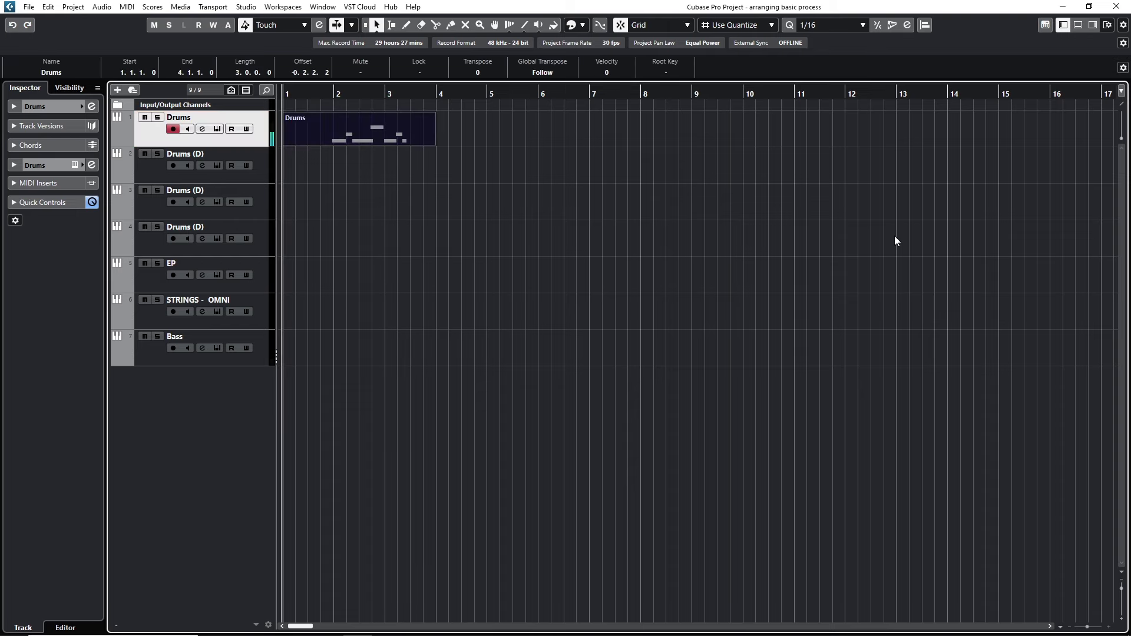
pyautogui.press('Delete')
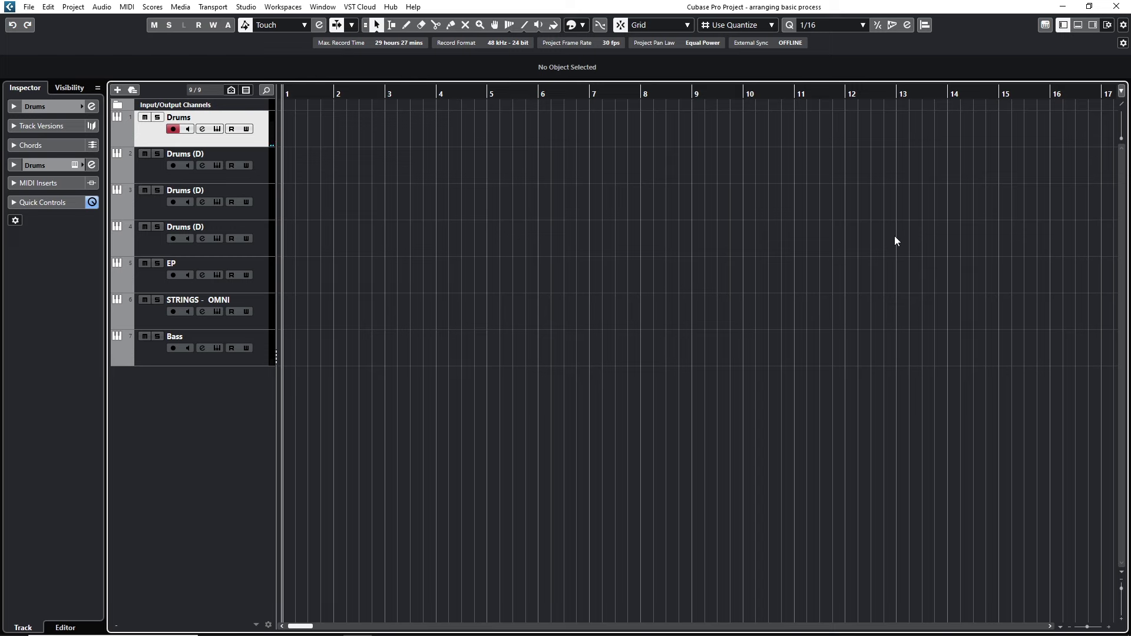
# Record a MIDI drum take on the first Drums track from bar 1 to beyond bar 7
pyautogui.press('space')
pyautogui.press('KP_Multiply')
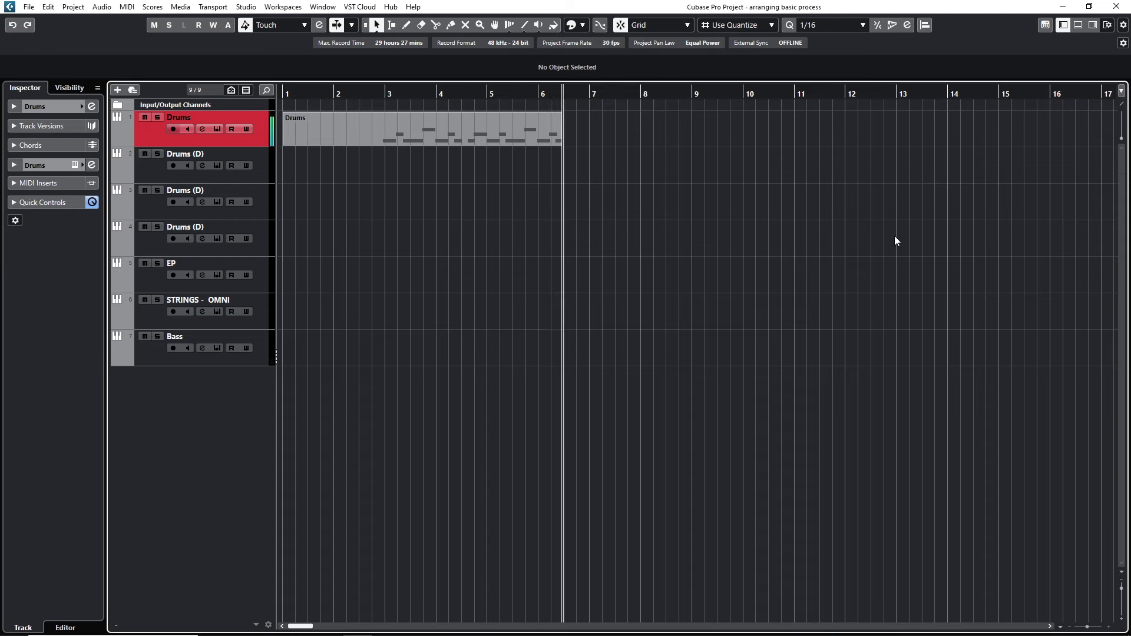
pyautogui.press('space')
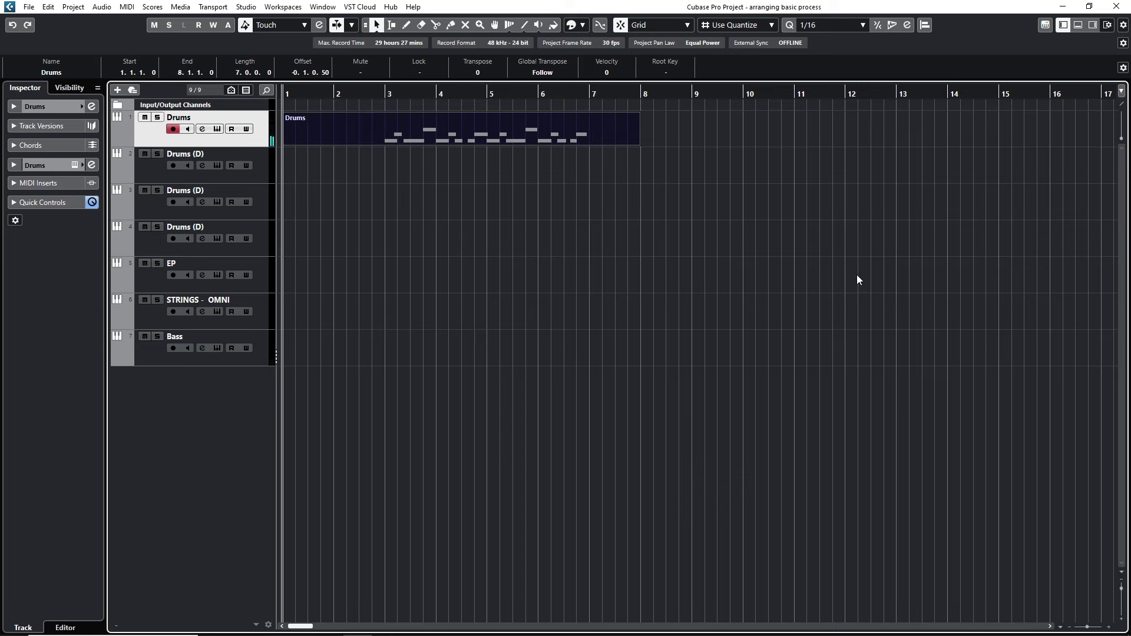
# Split the Drums clip at bars 3 and 7 and delete the outer pieces, keeping only bars 3 to 7
pyautogui.keyDown('alt'); pyautogui.click(385, 131); pyautogui.keyUp('alt')
pyautogui.click(344, 133)
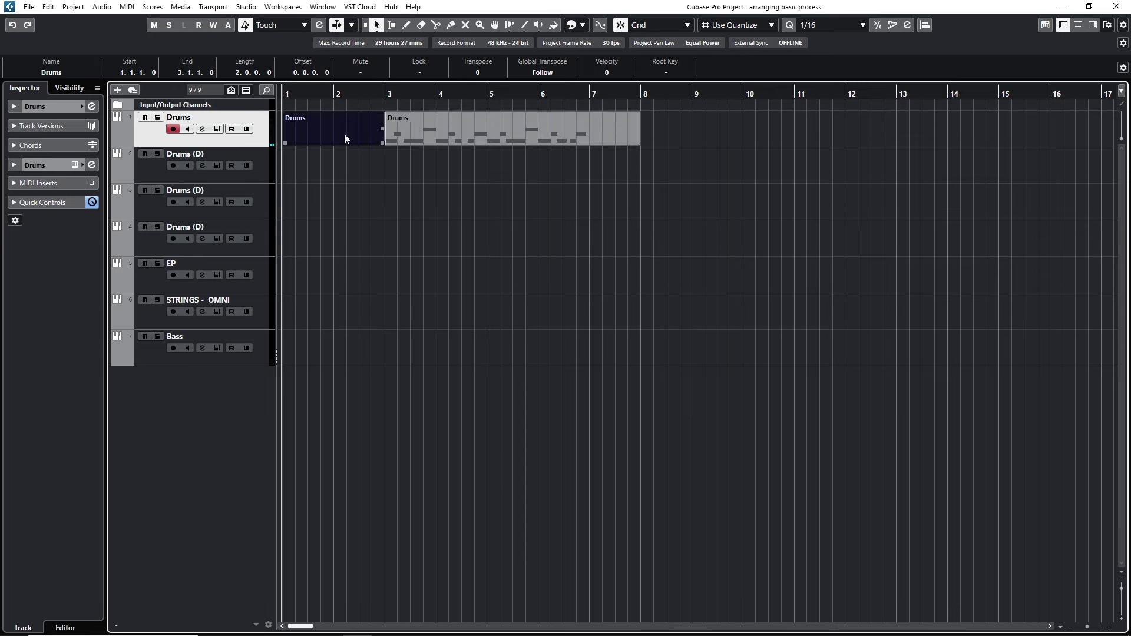
pyautogui.press('Delete')
pyautogui.click(592, 137)
pyautogui.keyDown('alt'); pyautogui.click(590, 139); pyautogui.keyUp('alt')
pyautogui.click(612, 137)
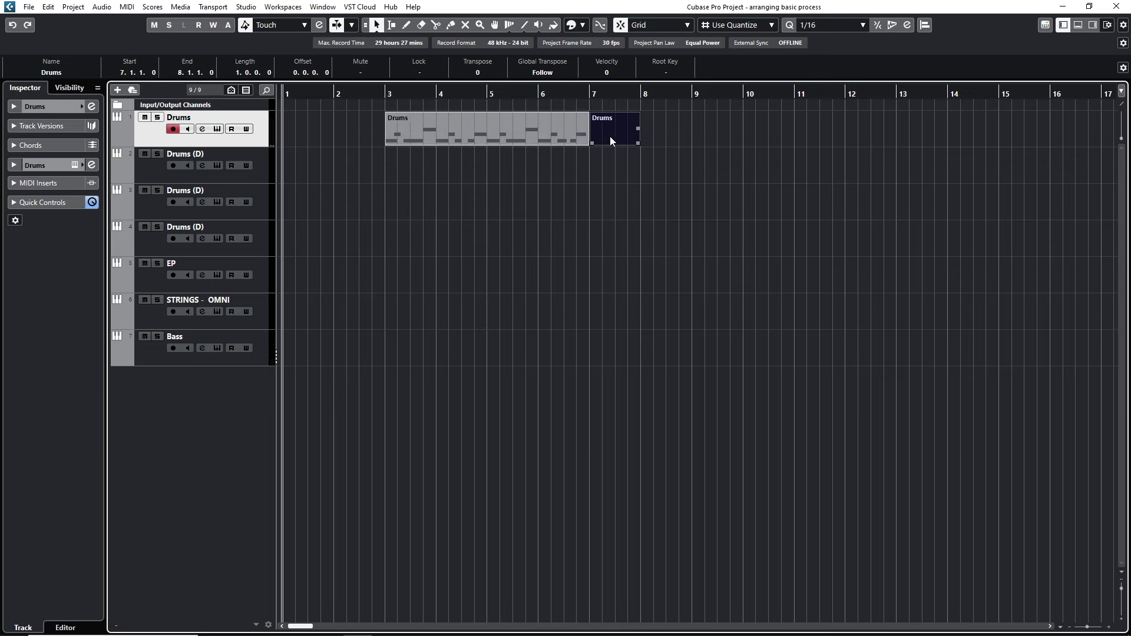
pyautogui.press('Delete')
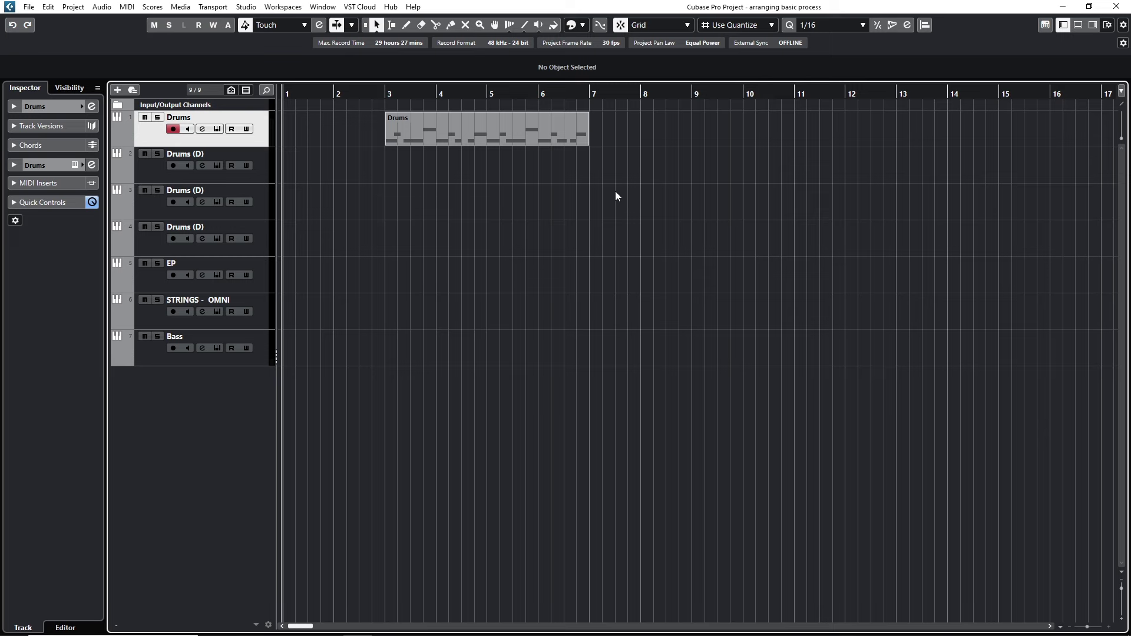
# Record a MIDI take on the second drum track, starting from bar 2 and stopping after bar 7
pyautogui.click(158, 170)
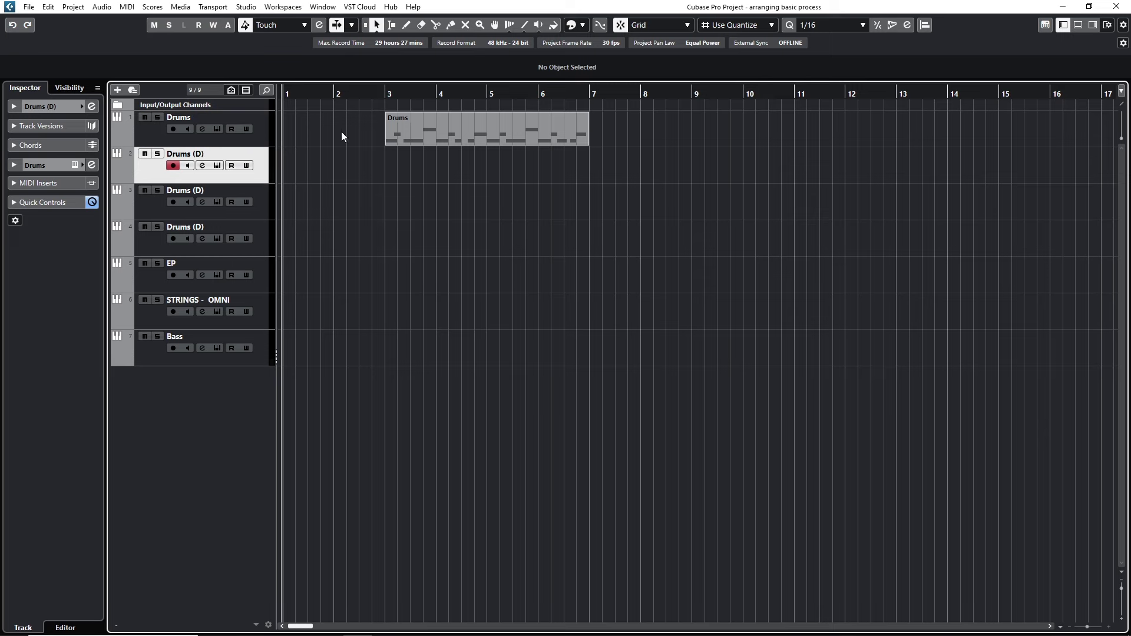
pyautogui.click(333, 94)
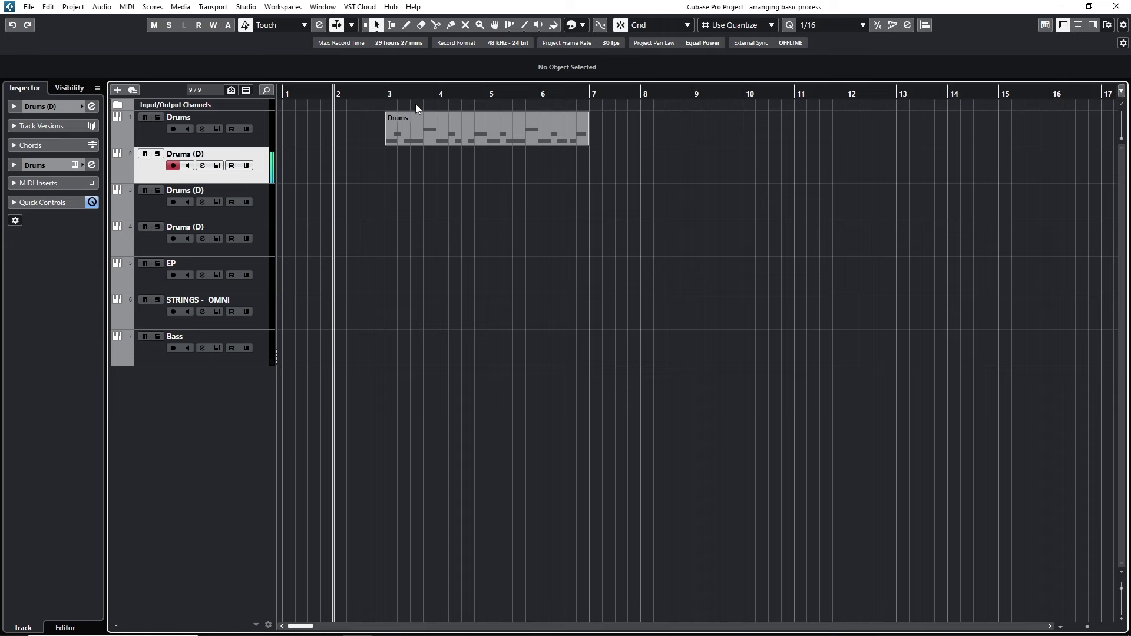
pyautogui.press('KP_Multiply')
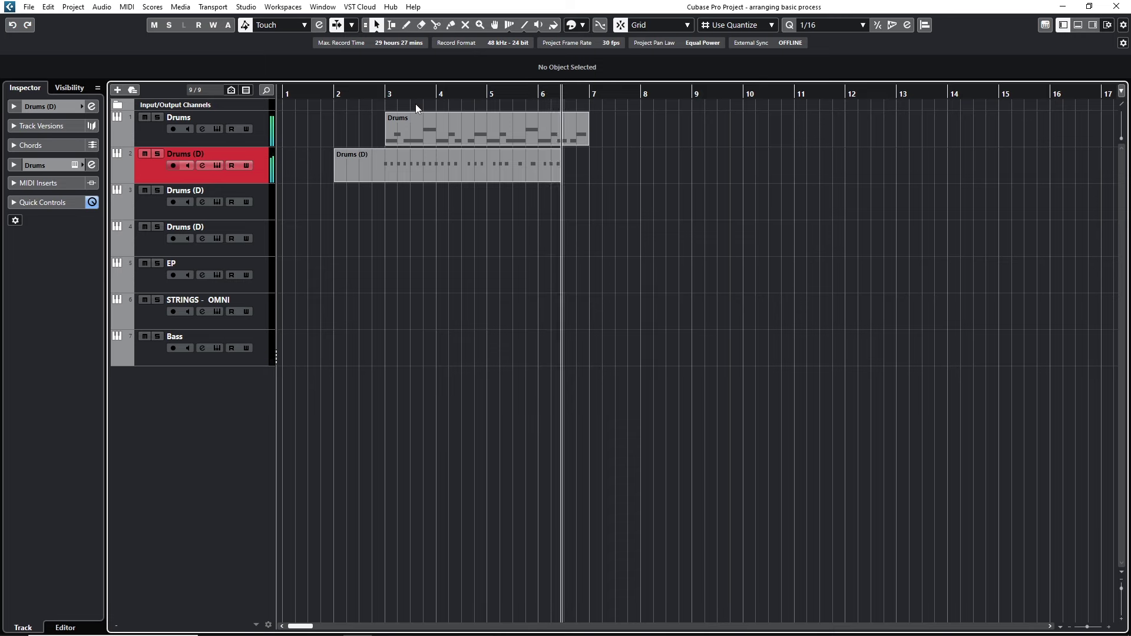
pyautogui.press('space')
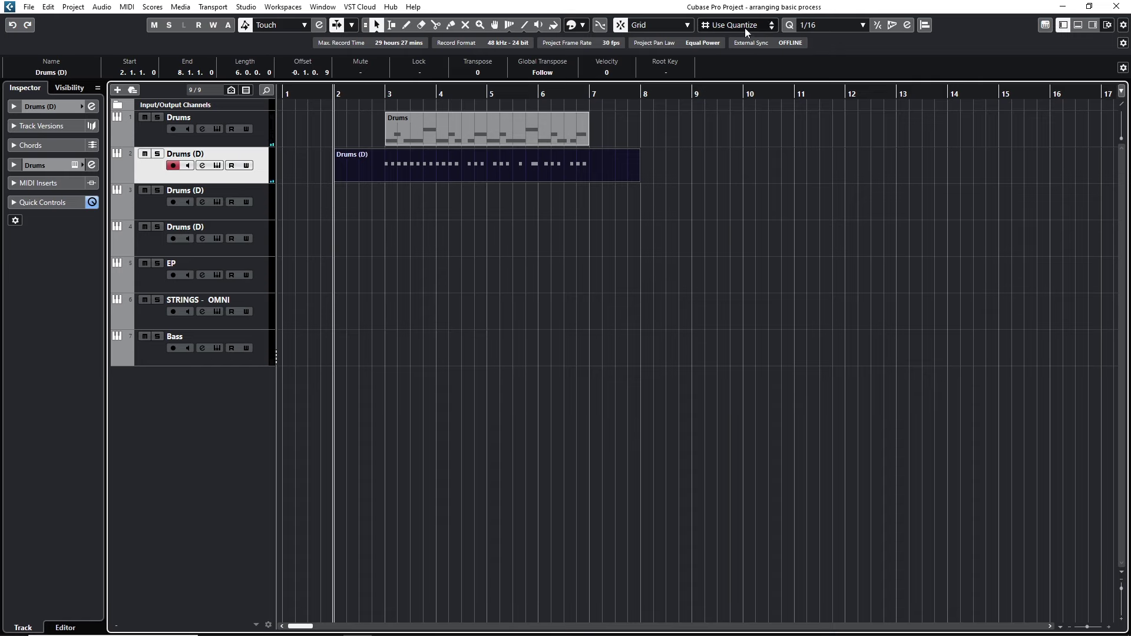
# Set the quantize value to 1/1 and split the clip on the first Drums track at bar 5
pyautogui.click(803, 25)
pyautogui.click(821, 41)
pyautogui.click(478, 133)
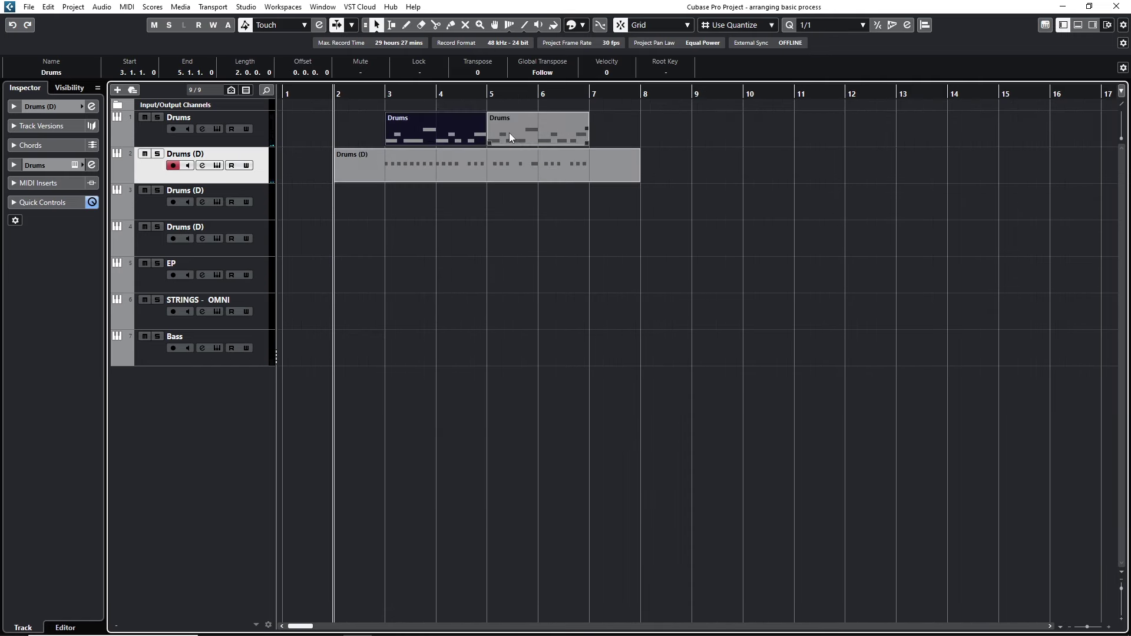
# Play back from bar 3 while trimming the second drum track's clip to bars 3 to 7
pyautogui.click(381, 93)
pyautogui.press('space')
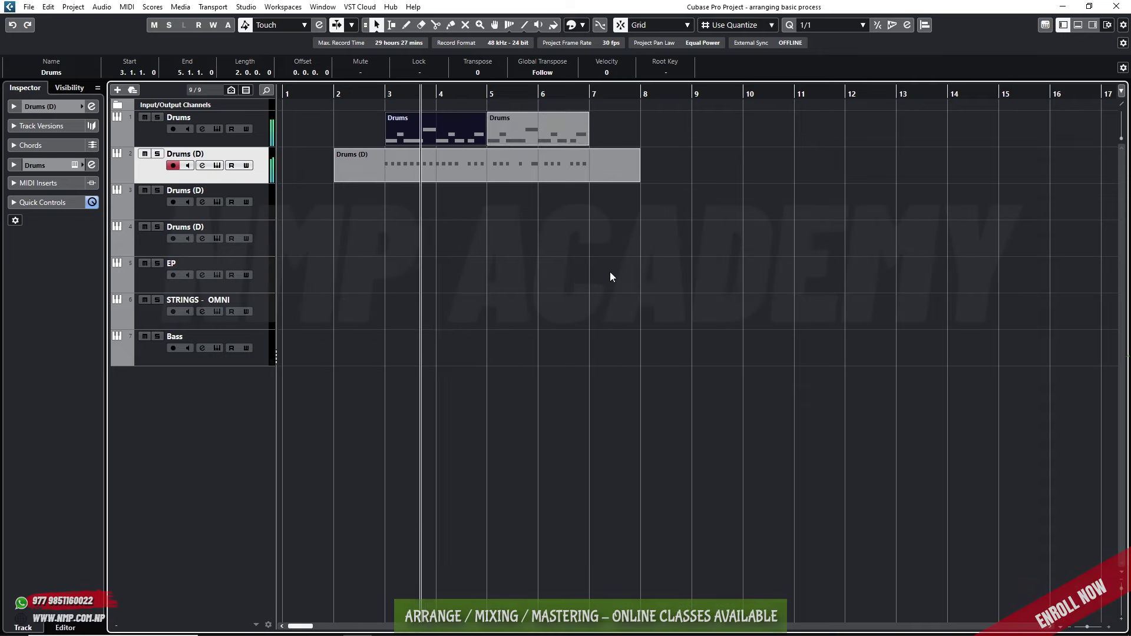
pyautogui.keyDown('alt'); pyautogui.click(392, 168); pyautogui.keyUp('alt')
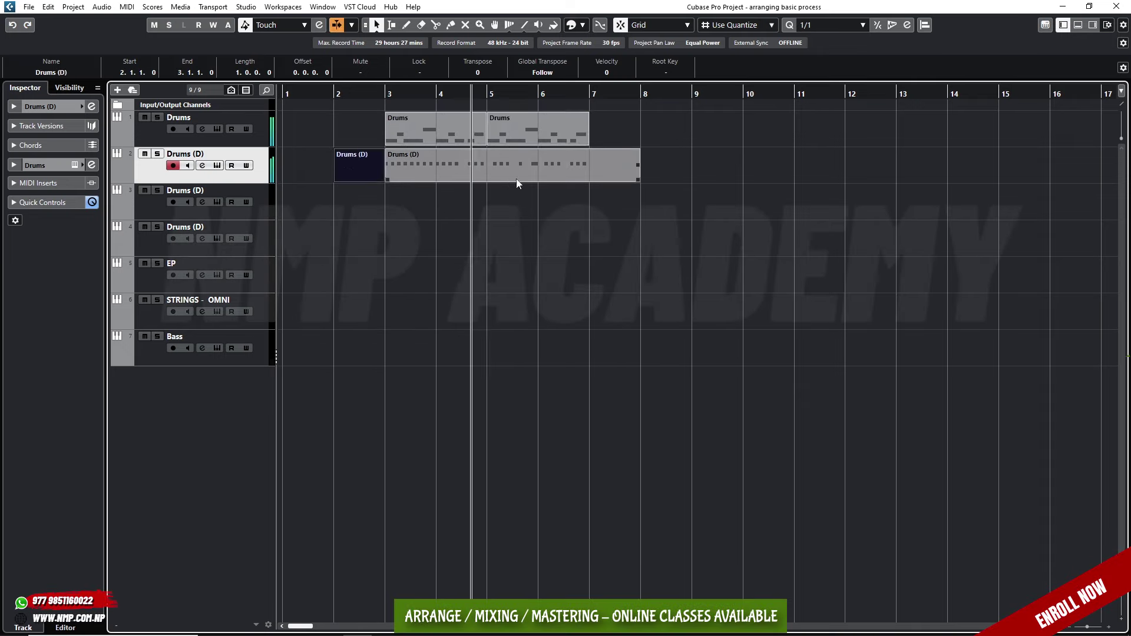
pyautogui.press('Delete')
pyautogui.click(556, 165)
pyautogui.keyDown('alt'); pyautogui.click(581, 167); pyautogui.keyUp('alt')
pyautogui.press('Delete')
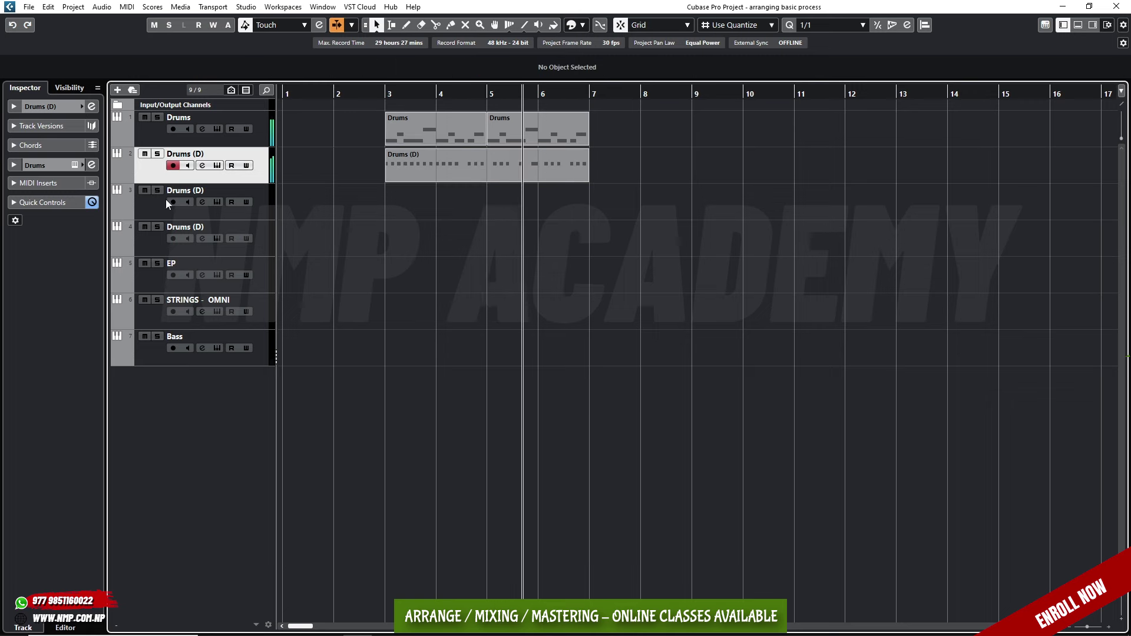
# Select the third drum track, play the existing drums from bar 3 for rehearsal, and return the project cursor to bar 2
pyautogui.click(139, 199)
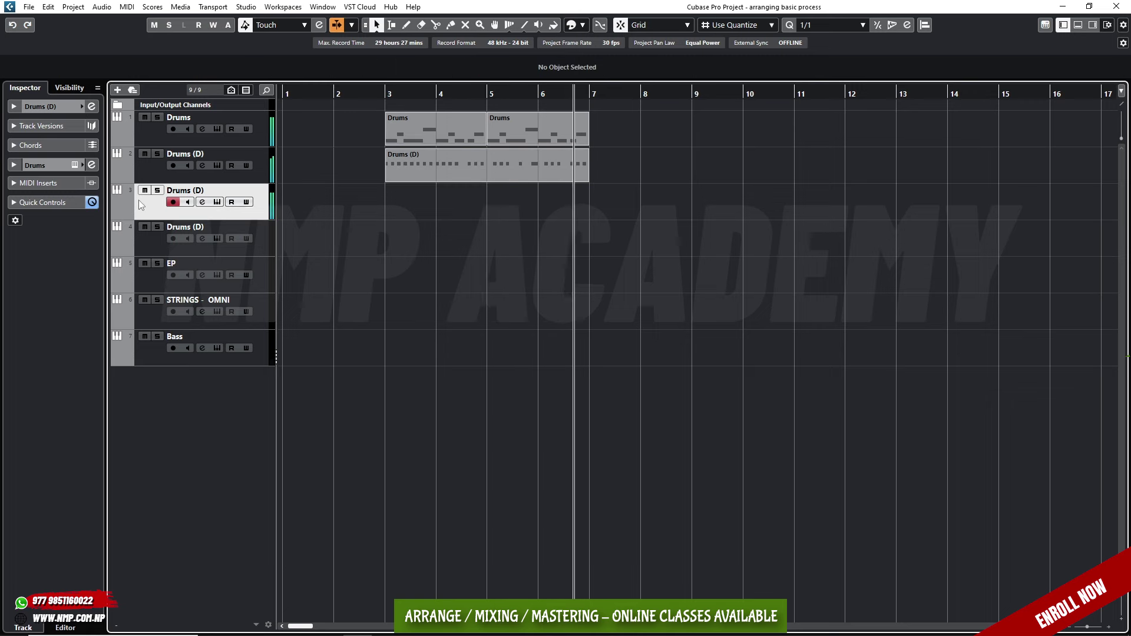
pyautogui.press('space')
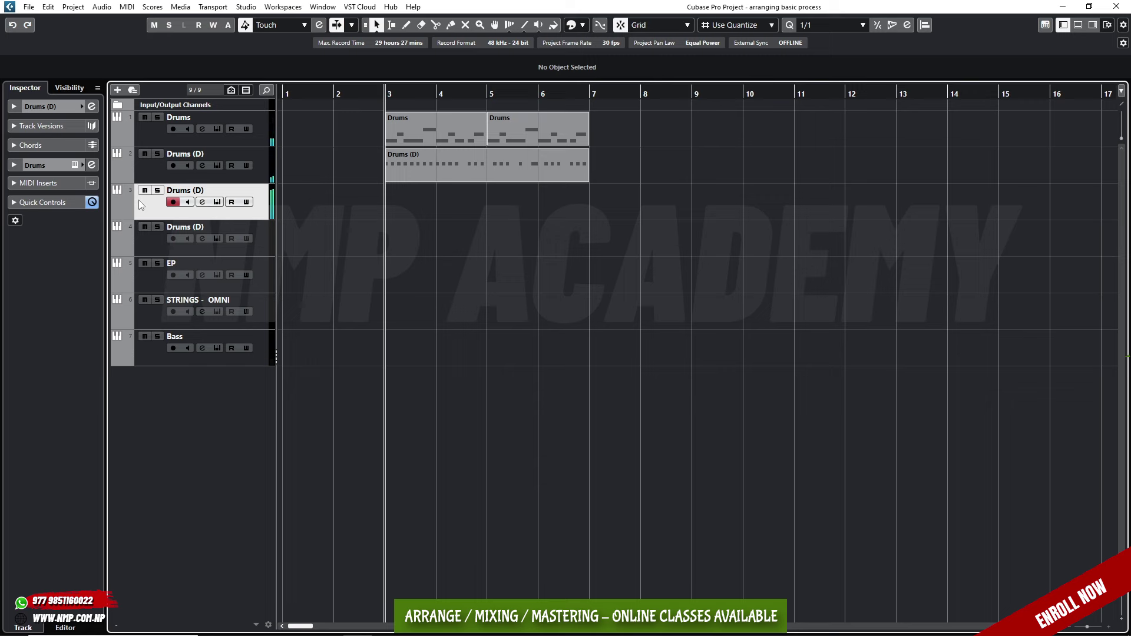
pyautogui.press('space')
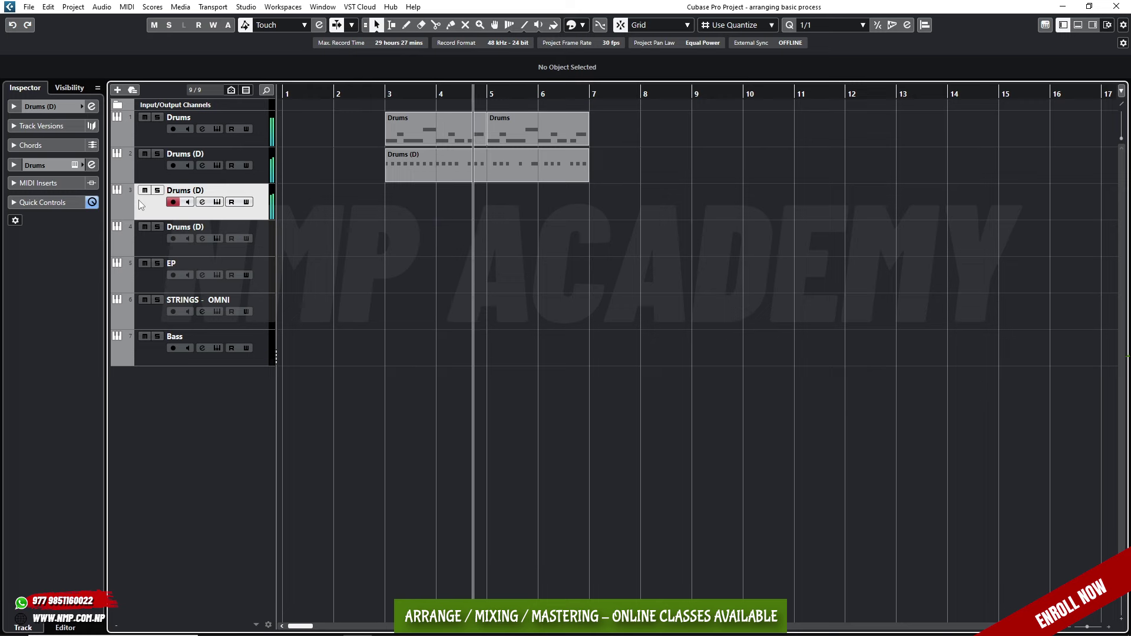
pyautogui.press('space')
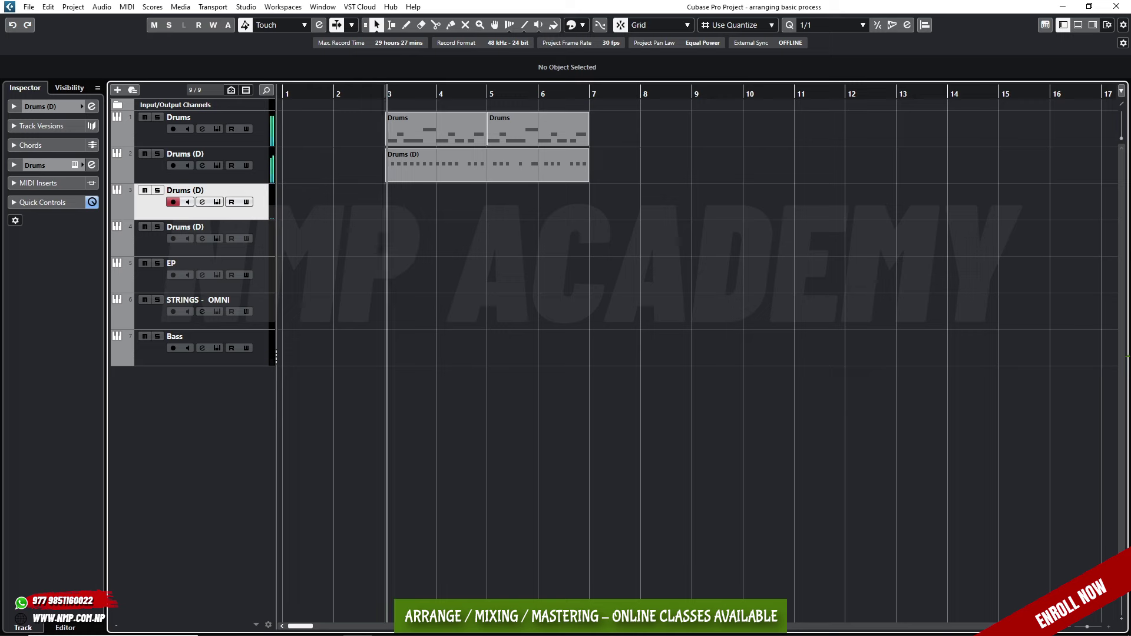
pyautogui.press('space')
pyautogui.press('space')
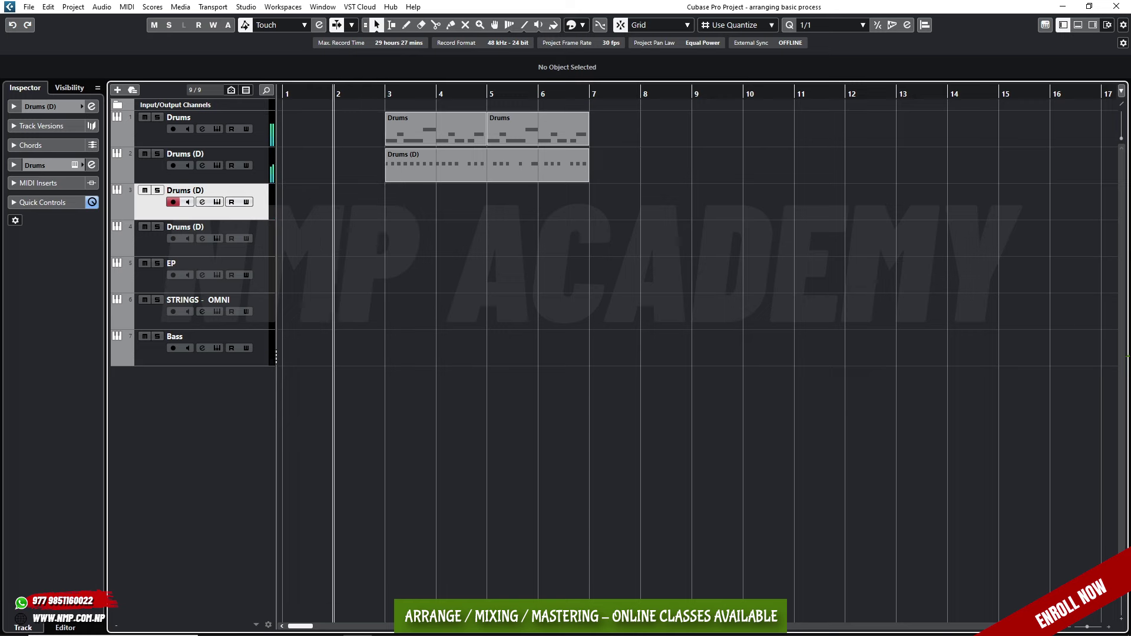
# With quantize set to 1/16, record a take on the third drum track from bar 2 and cut off everything before bar 3
pyautogui.click(834, 24)
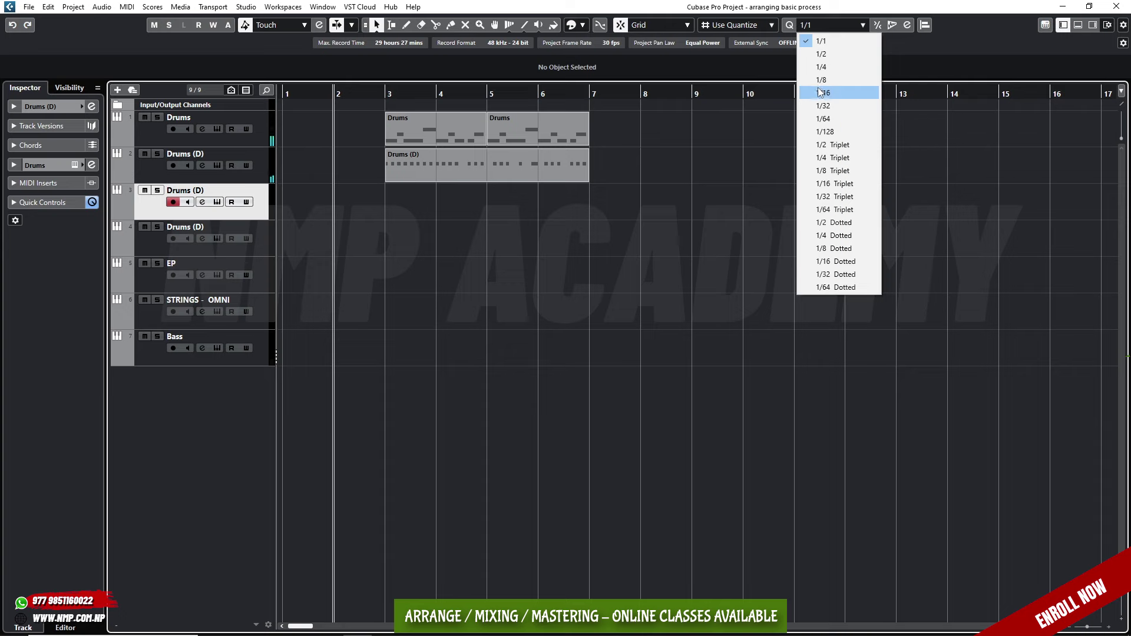
pyautogui.click(821, 93)
pyautogui.press('KP_Multiply')
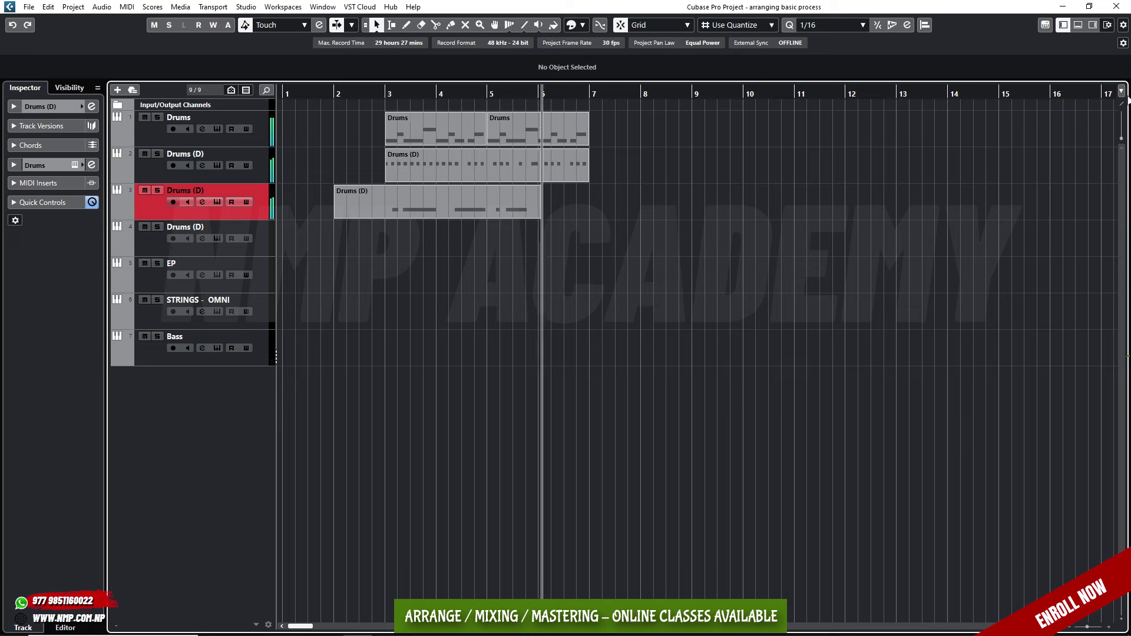
pyautogui.press('space')
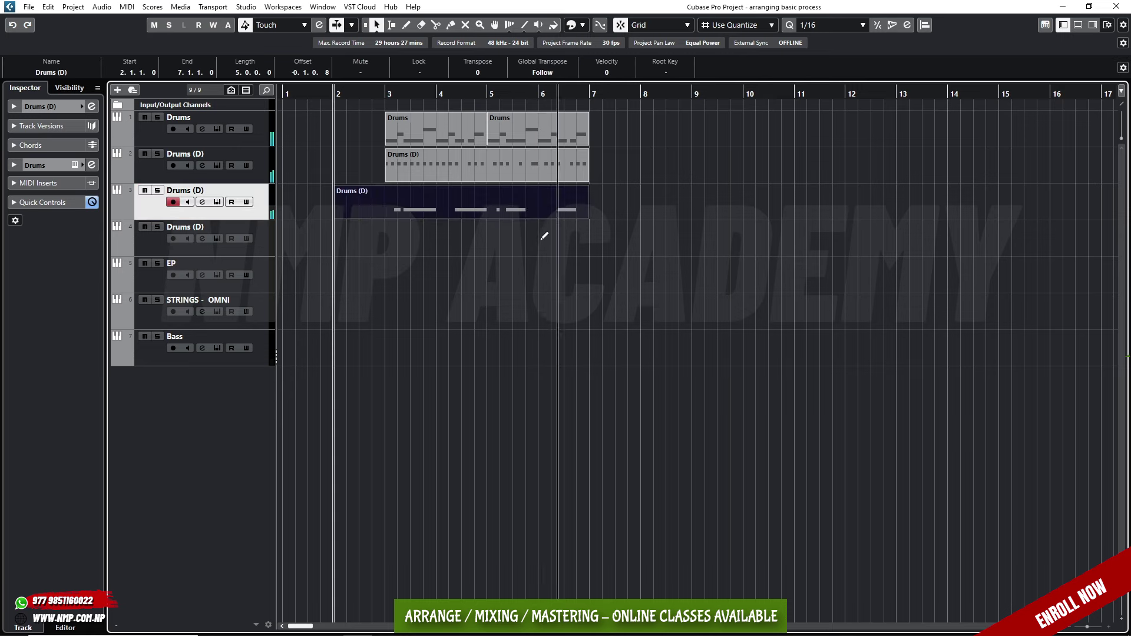
pyautogui.click(371, 208)
pyautogui.press('Delete')
# Record a take on the fourth drum track from bar 2 to bar 7 and cut off everything before bar 3
pyautogui.click(141, 242)
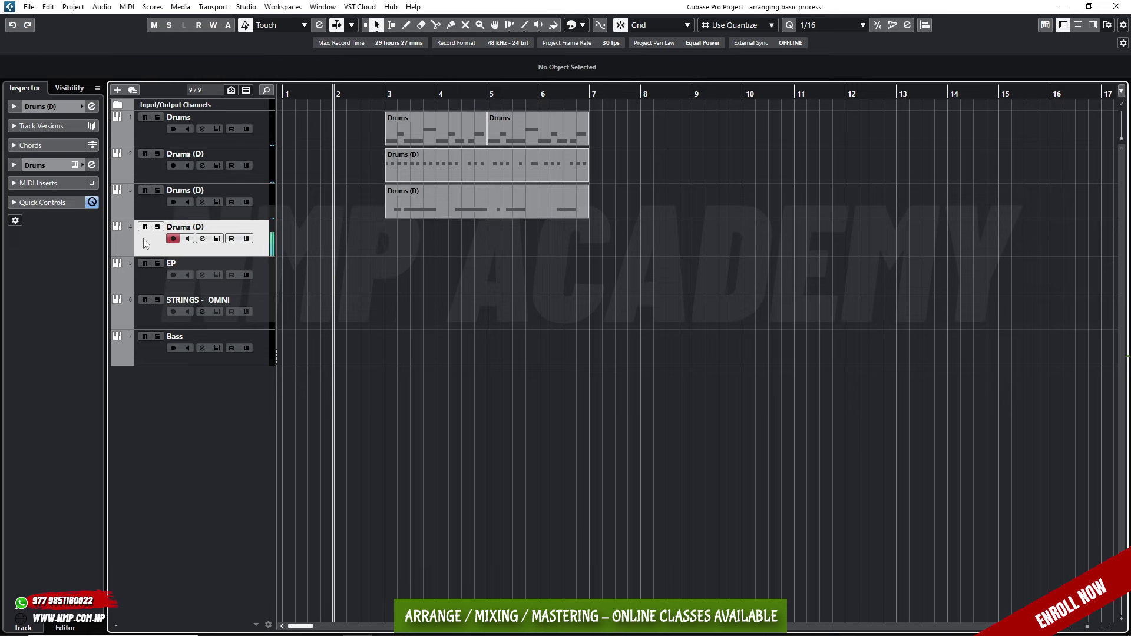
pyautogui.press('KP_Multiply')
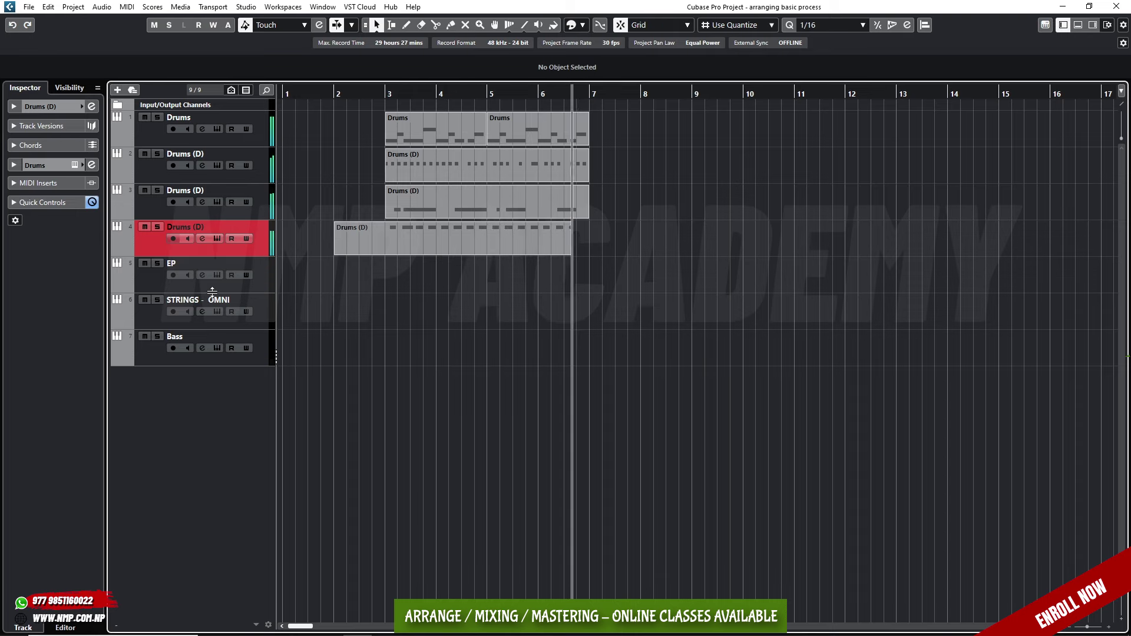
pyautogui.press('space')
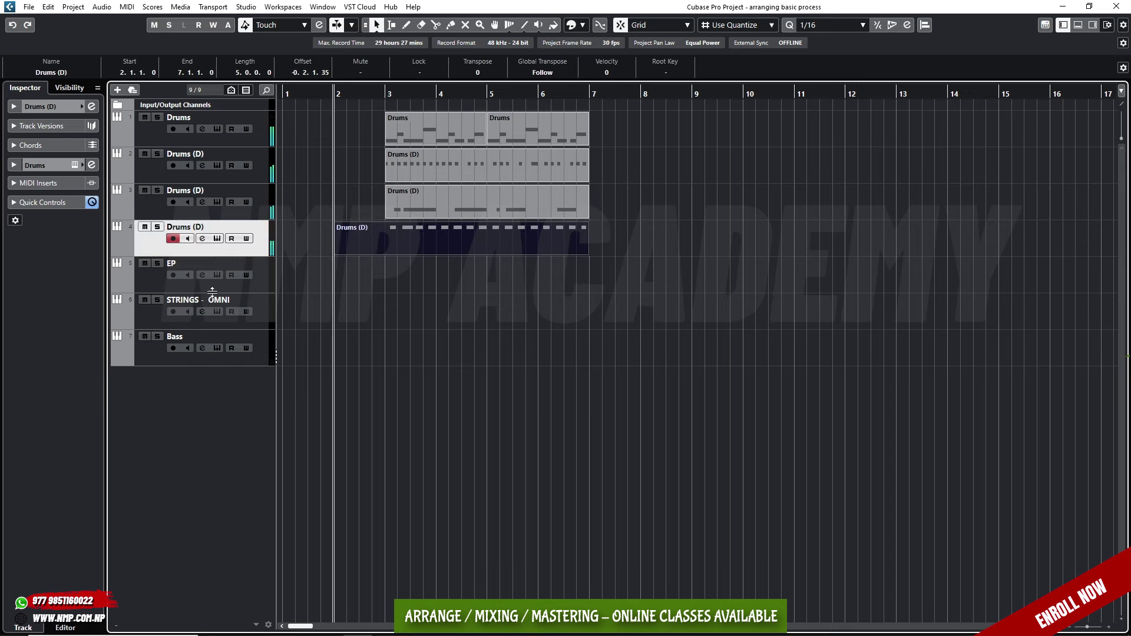
pyautogui.keyDown('alt'); pyautogui.click(385, 240); pyautogui.keyUp('alt')
pyautogui.press('Delete')
# Record a MIDI take on the EP track, starting from bar 2 and stopping after bar 8
pyautogui.click(156, 278)
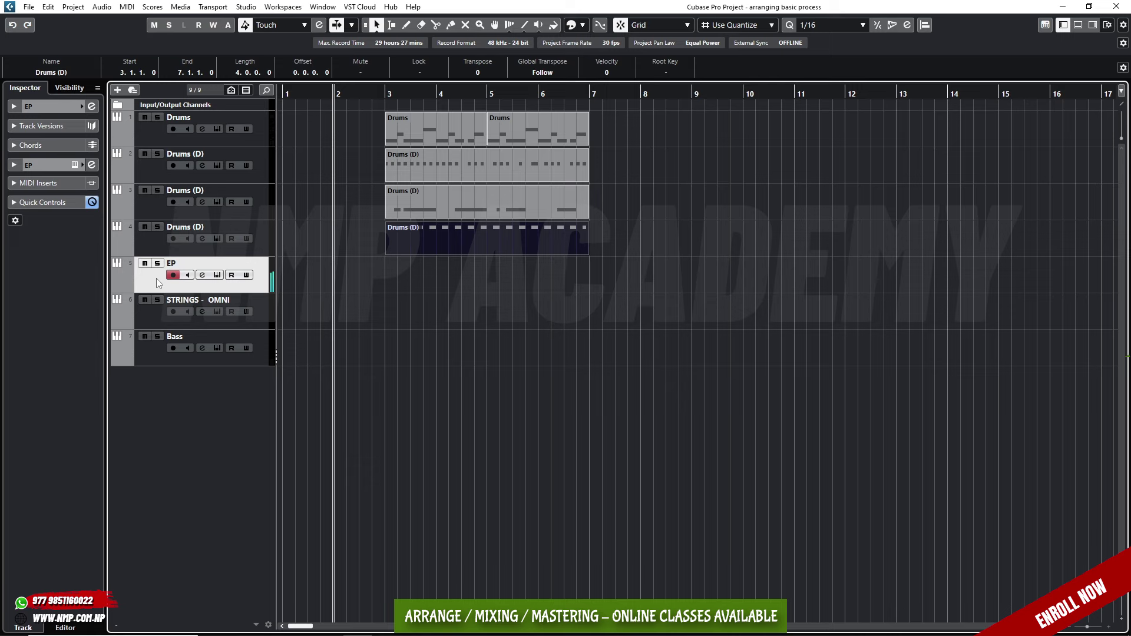
pyautogui.press('KP_Multiply')
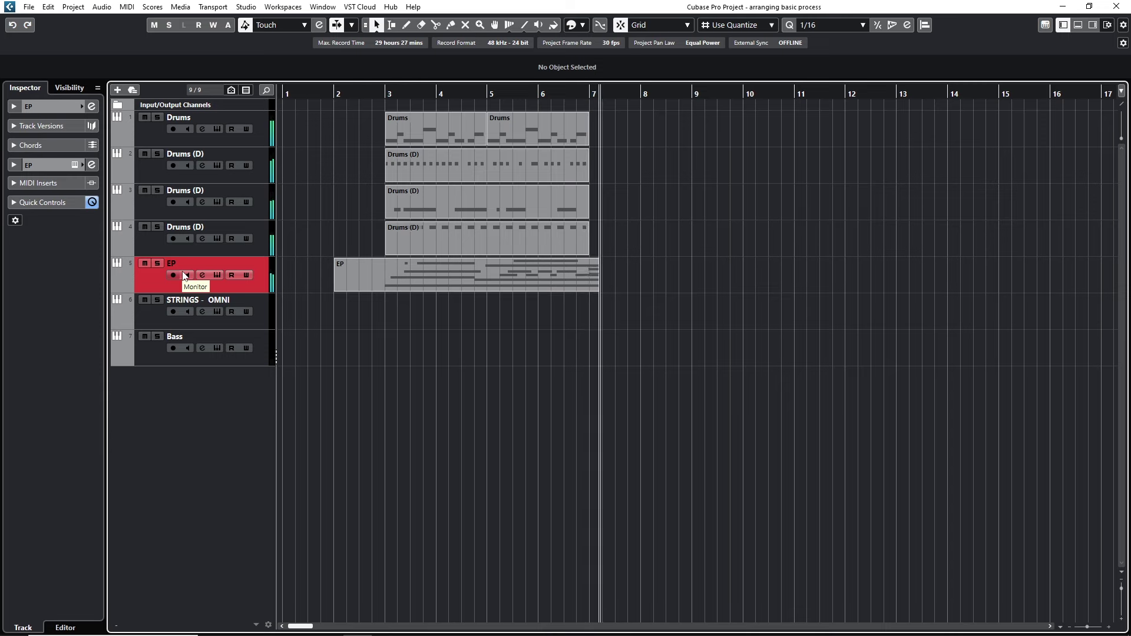
pyautogui.press('space')
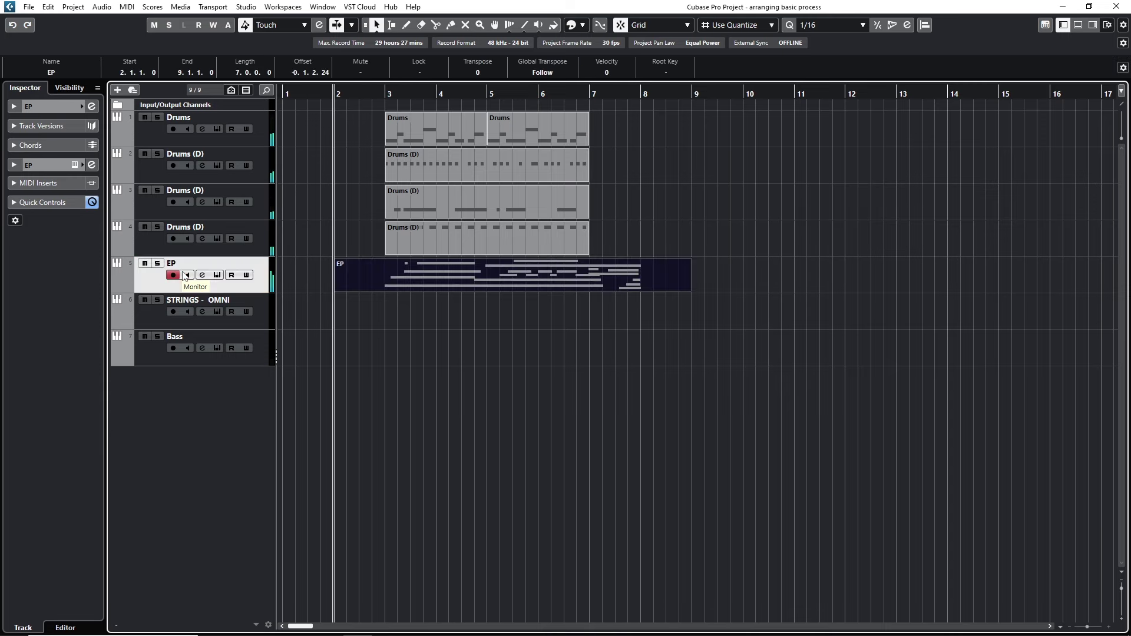
# Undo the last EP take and record a new one from bar 2, stopping during bar 7
pyautogui.hotkey('ctrl', 'z')
pyautogui.press('KP_Multiply')
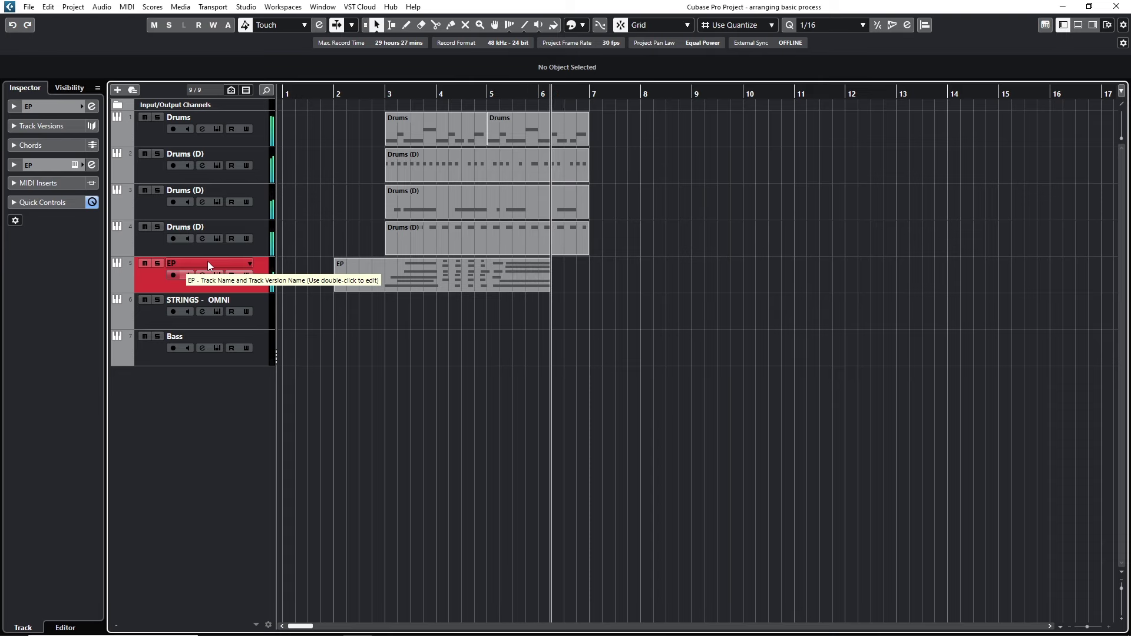
pyautogui.press('space')
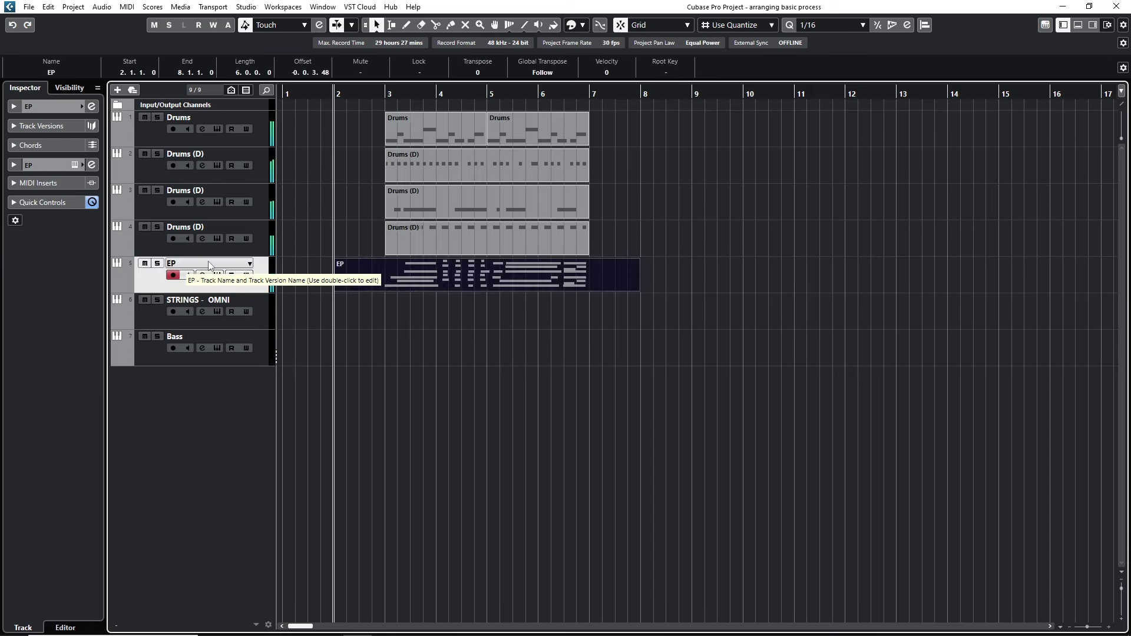
# Split the EP take at bars 3 and 7, delete the excess on both ends, and select the STRINGS - OMNI track
pyautogui.press('space')
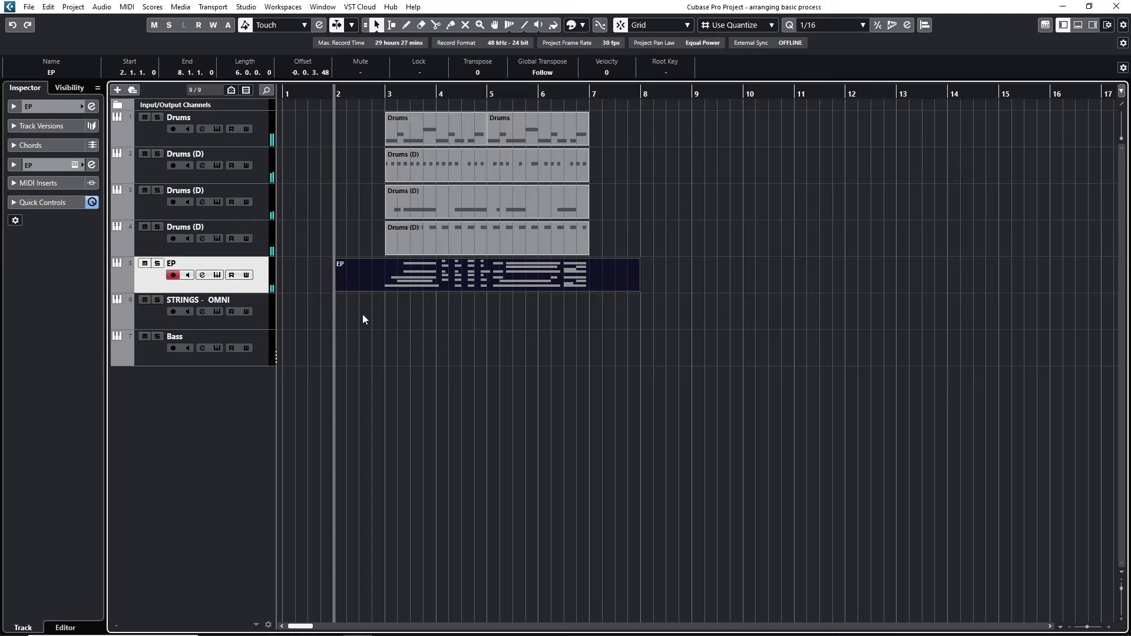
pyautogui.keyDown('alt'); pyautogui.click(384, 285); pyautogui.keyUp('alt')
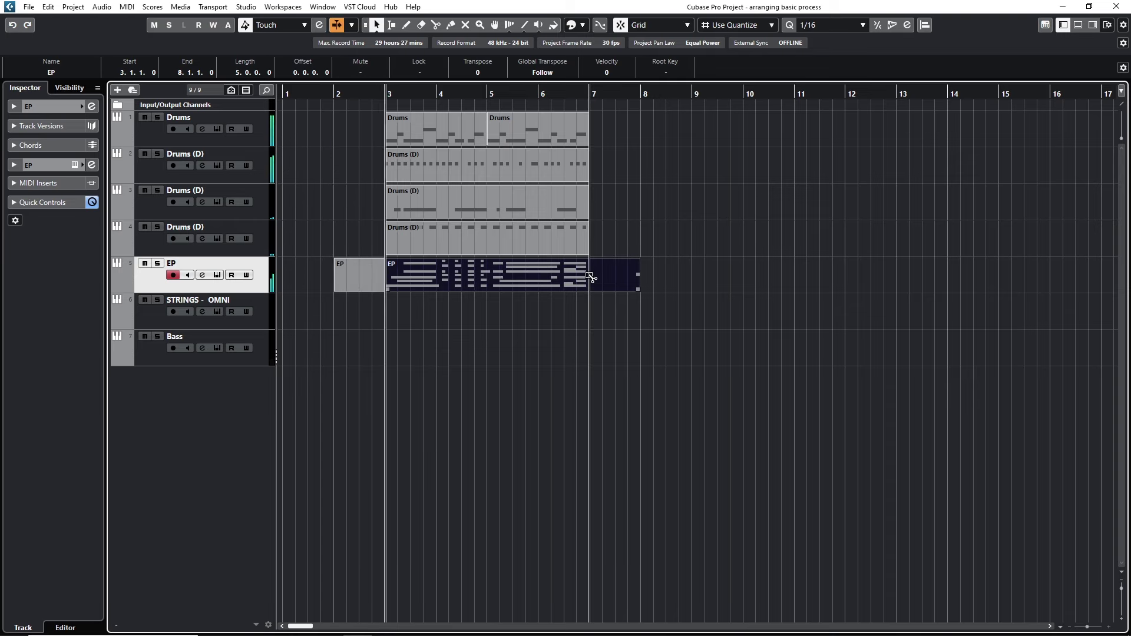
pyautogui.keyDown('alt'); pyautogui.click(605, 282); pyautogui.keyUp('alt')
pyautogui.press('Delete')
pyautogui.click(351, 273)
pyautogui.press('Delete')
pyautogui.click(394, 284)
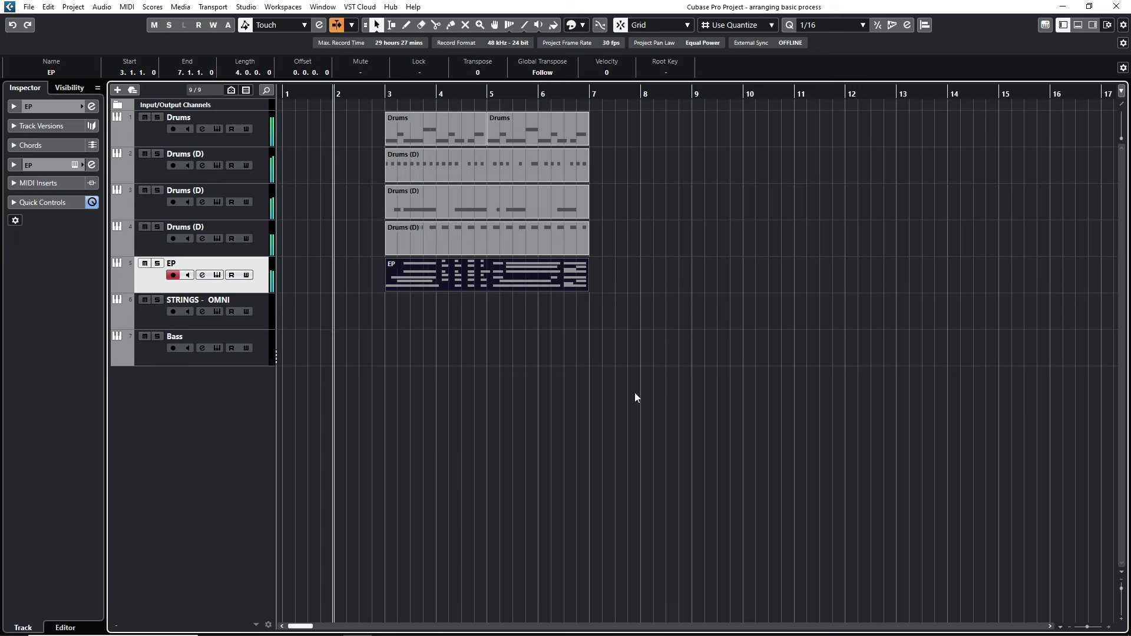
pyautogui.click(157, 318)
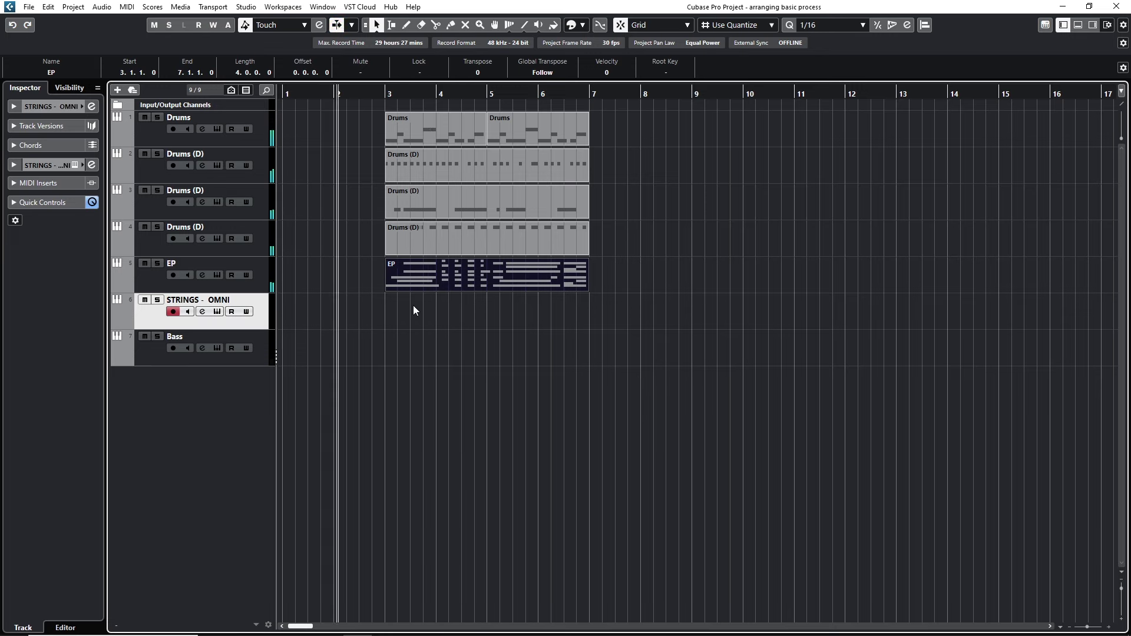
pyautogui.press('KP_Multiply')
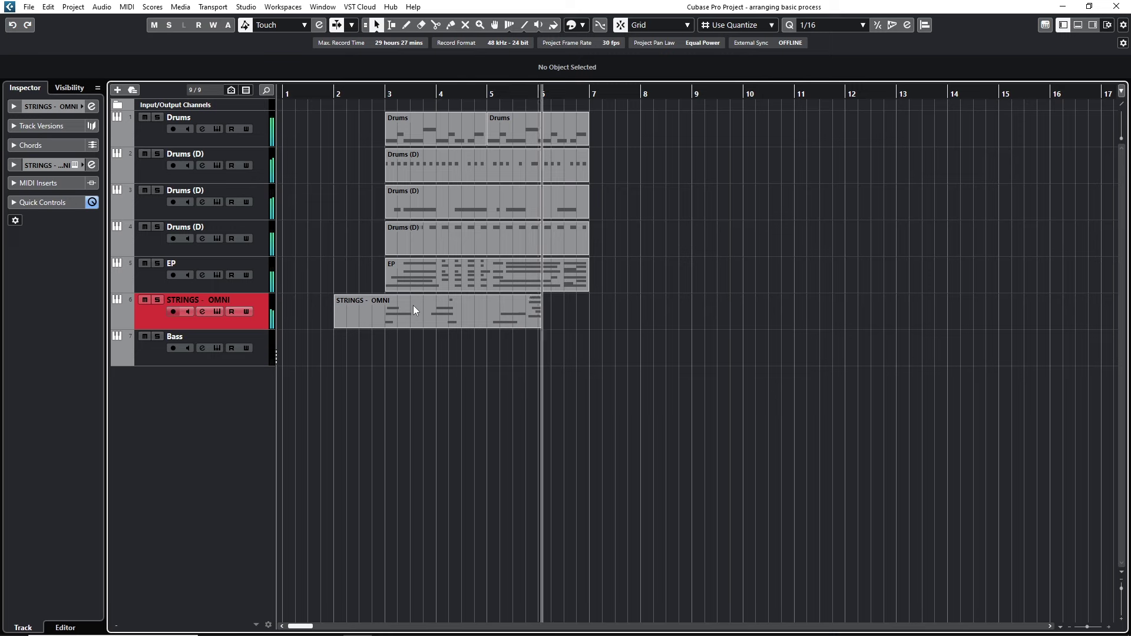
pyautogui.press('space')
pyautogui.press('Delete')
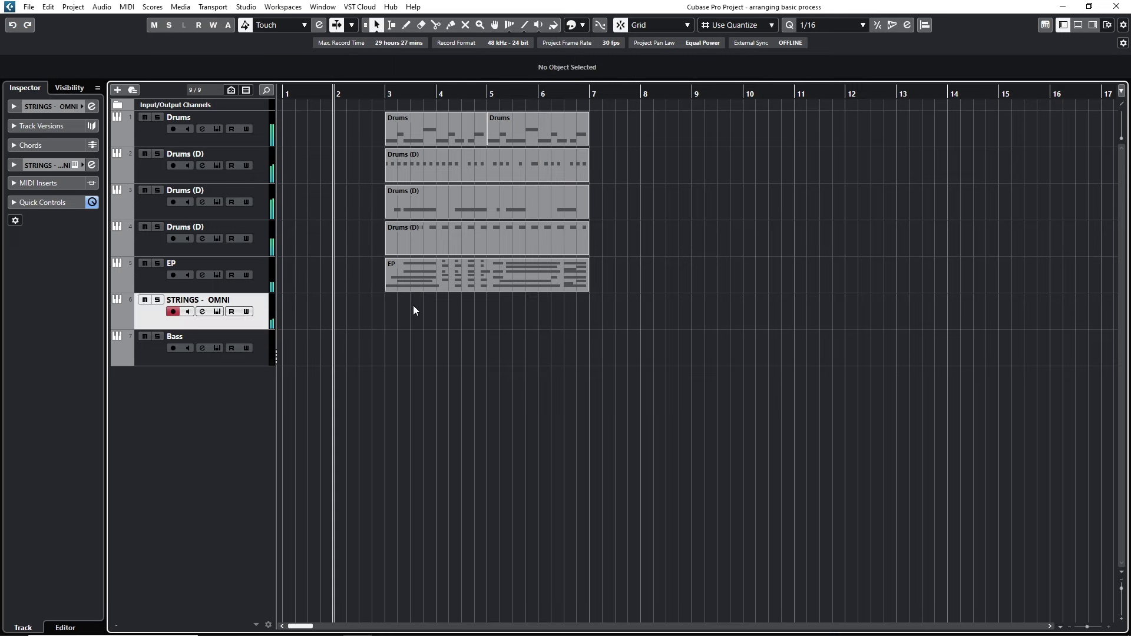
# Record a take on the STRINGS - OMNI track from bar 2 to bar 7 and cut off everything before bar 3
pyautogui.press('KP_Multiply')
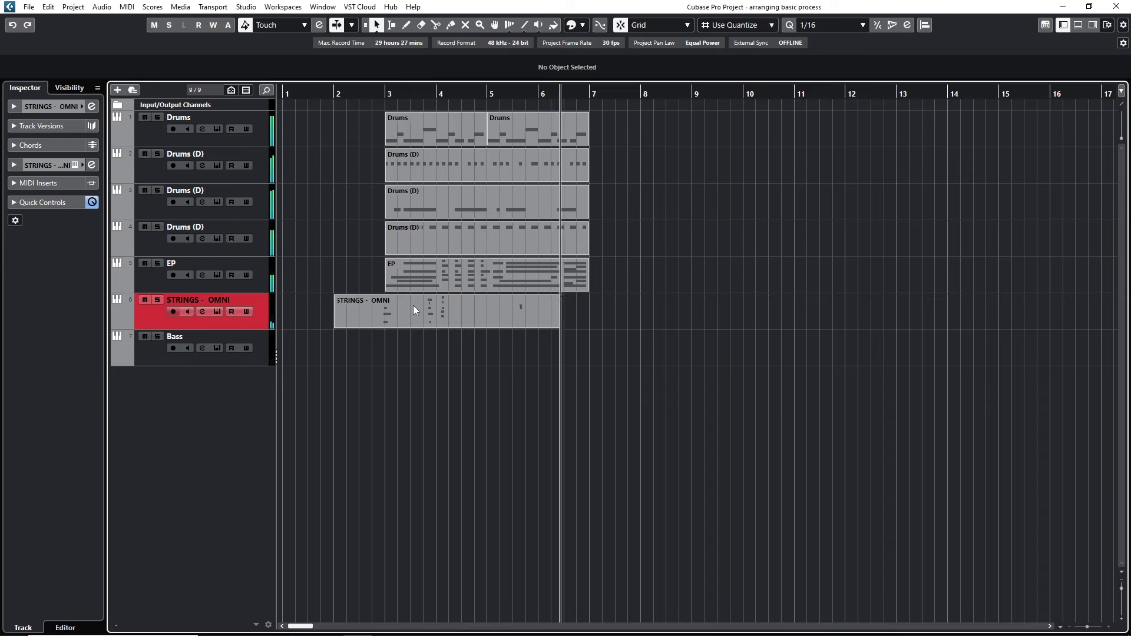
pyautogui.press('space')
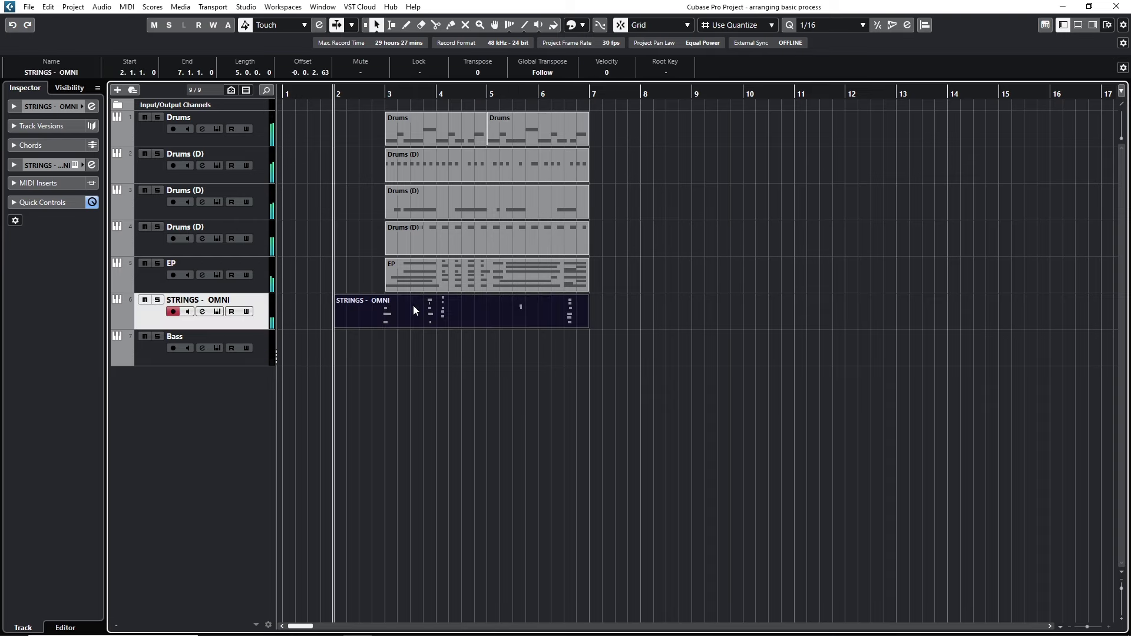
pyautogui.press('space')
pyautogui.press('h')
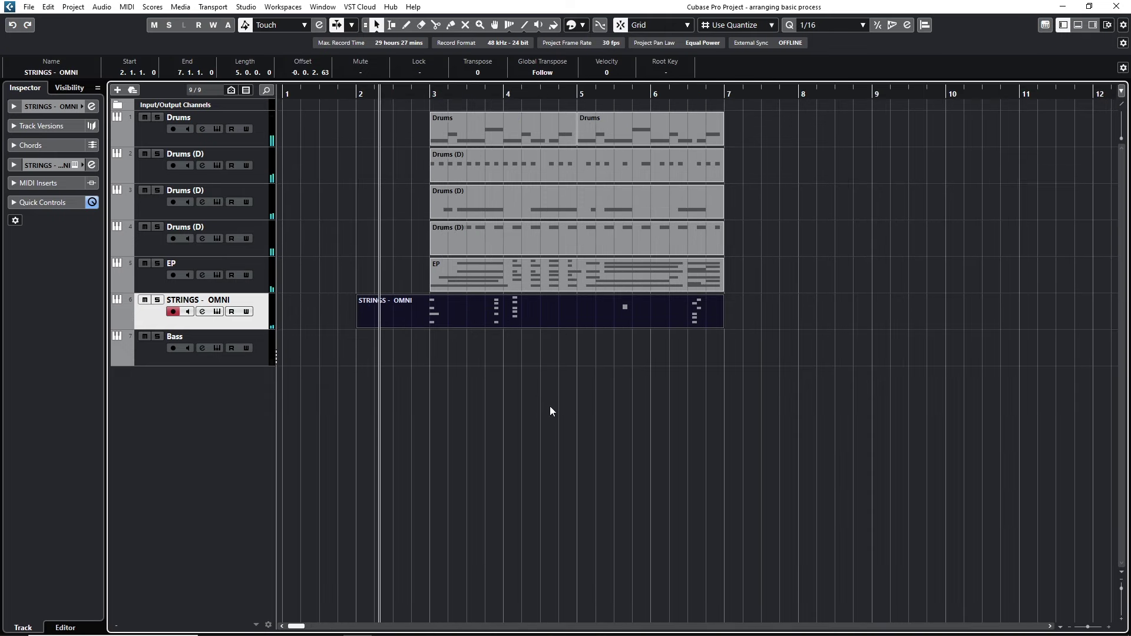
pyautogui.keyDown('alt'); pyautogui.click(431, 312); pyautogui.keyUp('alt')
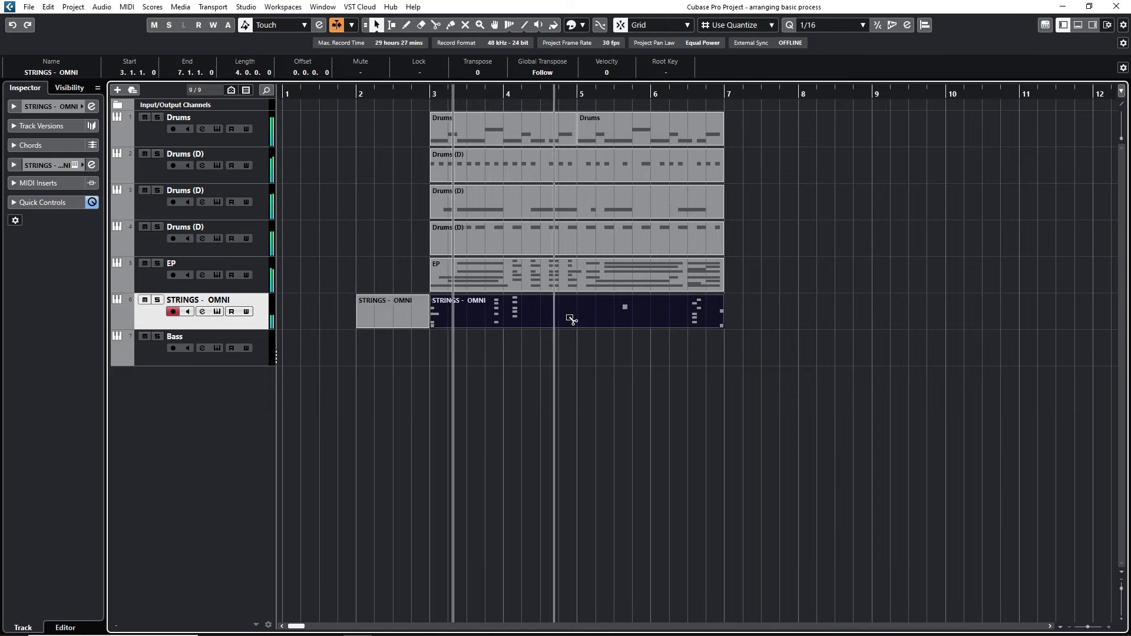
pyautogui.click(364, 320)
pyautogui.press('Delete')
# Record a MIDI take on the Bass track, starting from bar 2 and stopping during bar 7
pyautogui.click(195, 362)
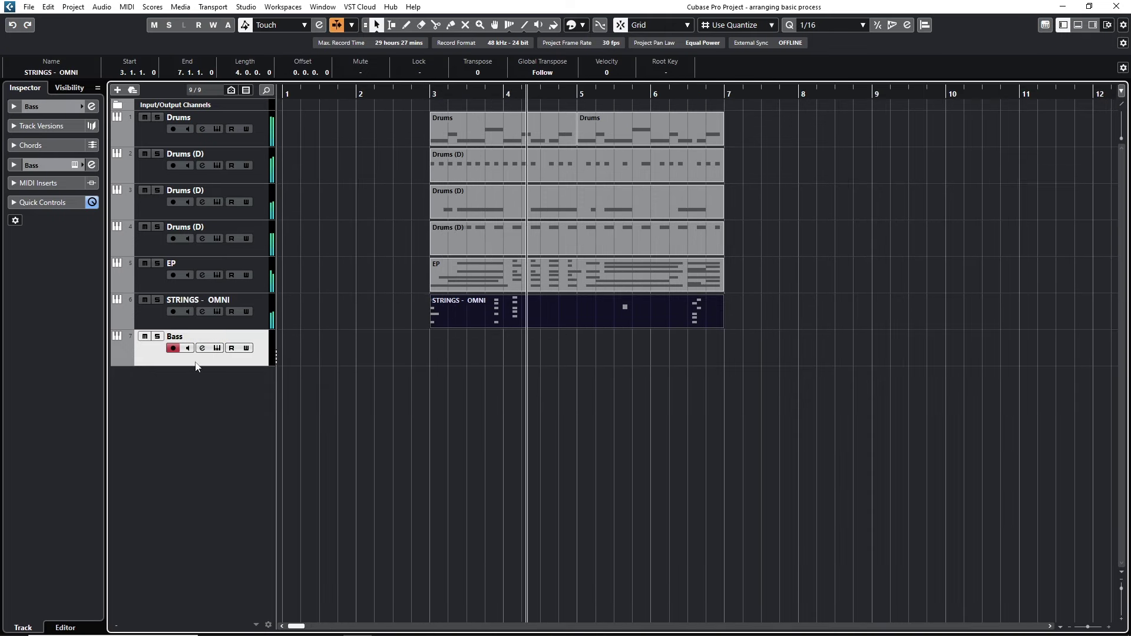
pyautogui.click(612, 459)
pyautogui.press('g')
pyautogui.hotkey('shift', 'g')
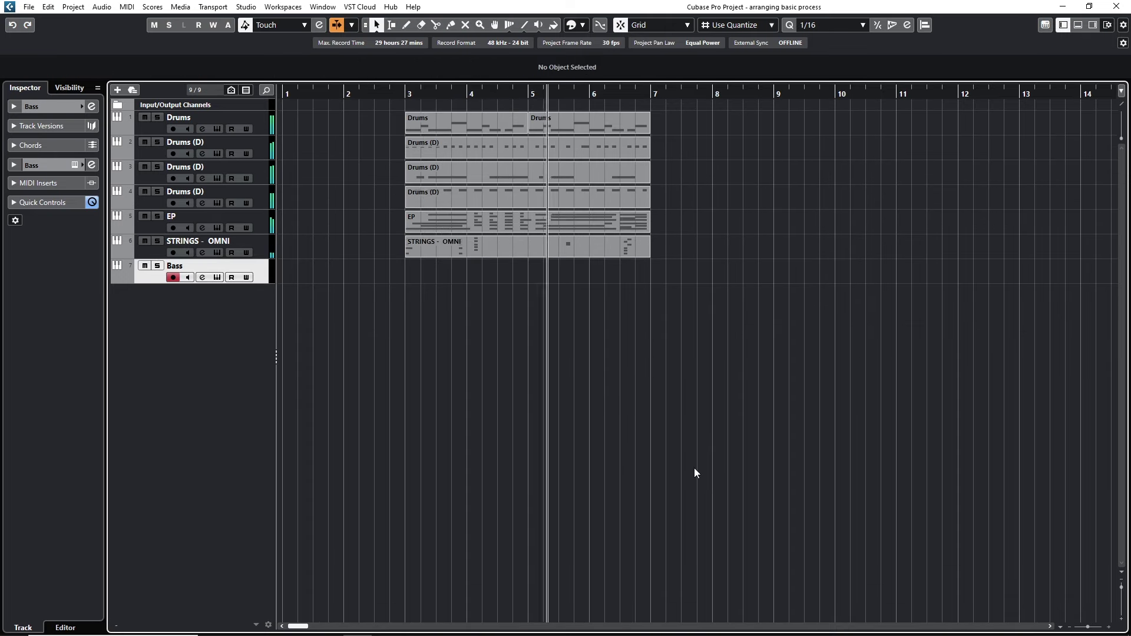
pyautogui.hotkey('shift', 'h')
pyautogui.press('h')
pyautogui.press('g')
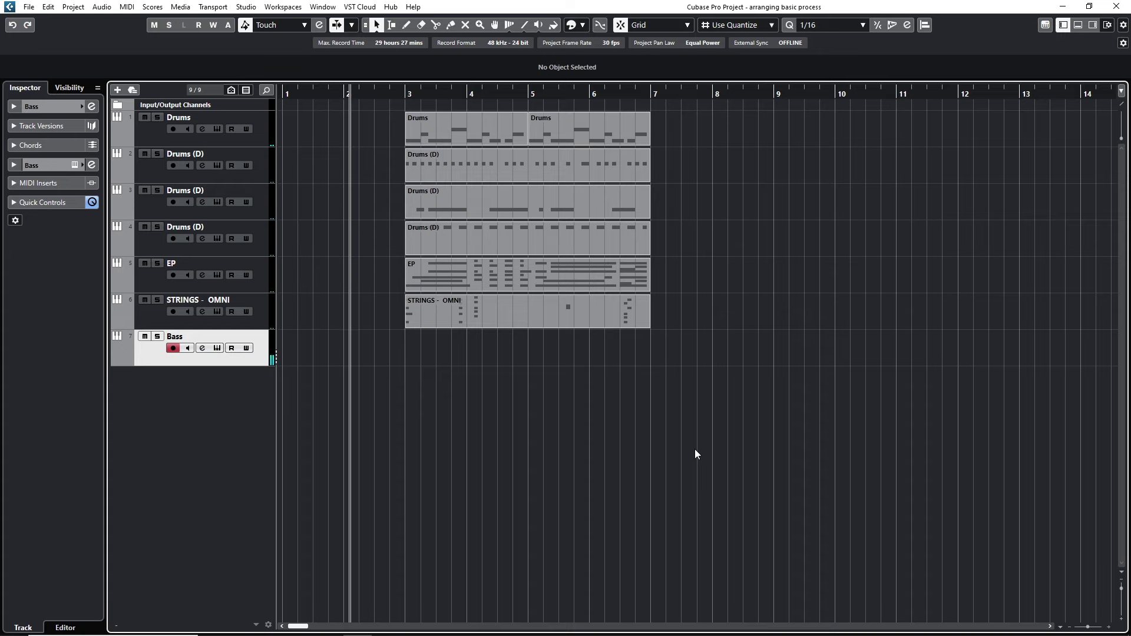
pyautogui.press('KP_Multiply')
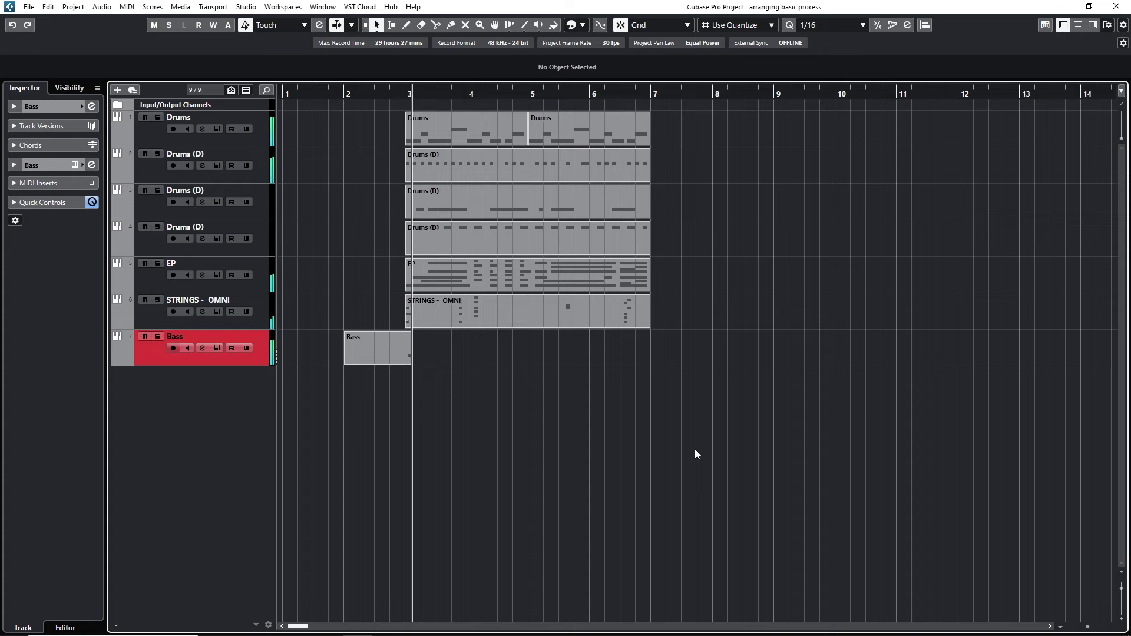
pyautogui.press('space')
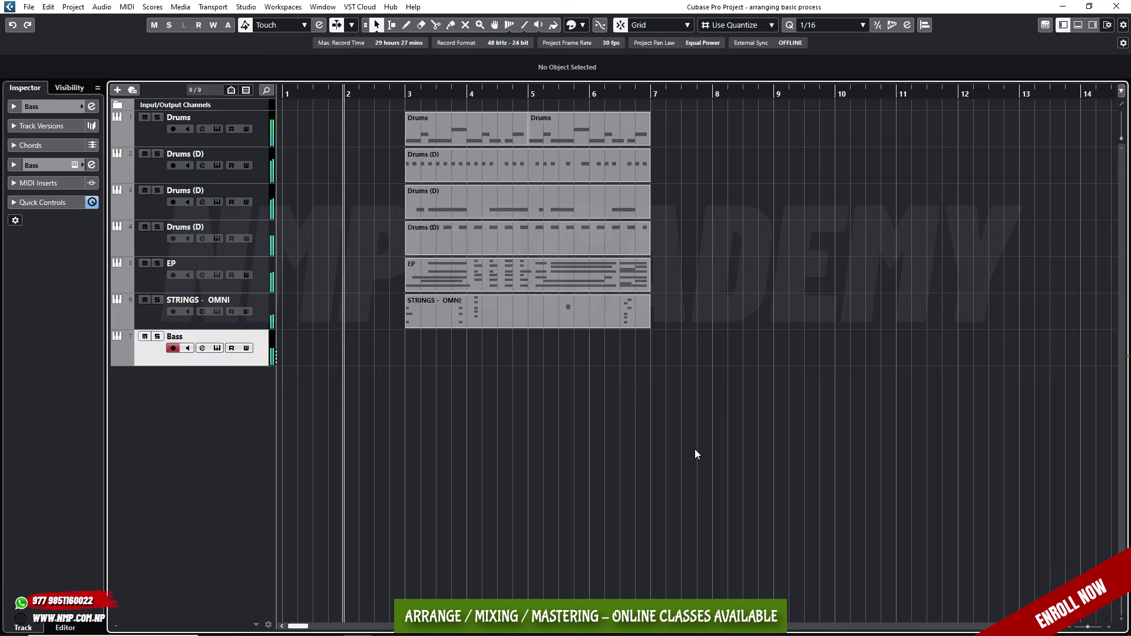
pyautogui.press('KP_Multiply')
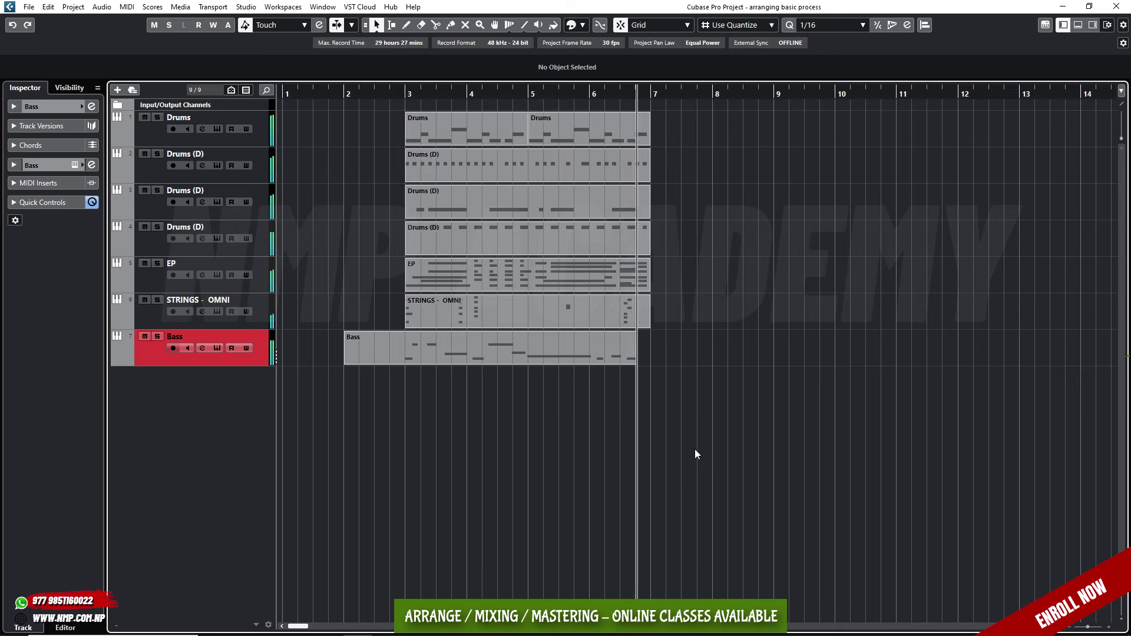
pyautogui.press('space')
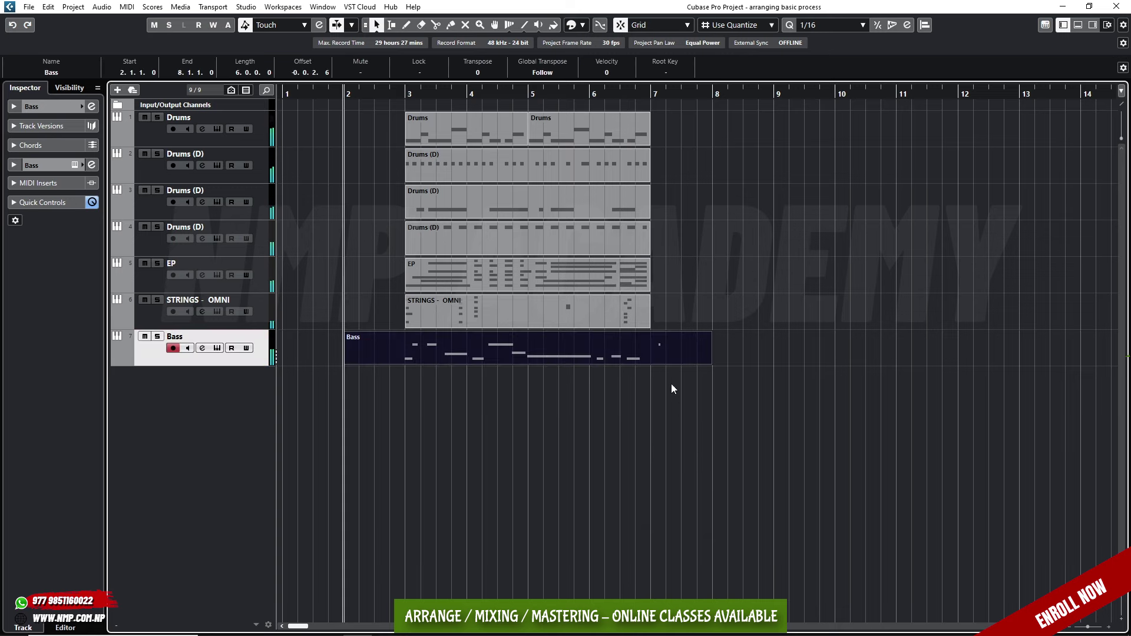
# Trim the Bass take to the span from bar 3 to bar 7 and play the arrangement from about bar 3
pyautogui.keyDown('alt'); pyautogui.click(651, 354); pyautogui.keyUp('alt')
pyautogui.press('Delete')
pyautogui.click(426, 357)
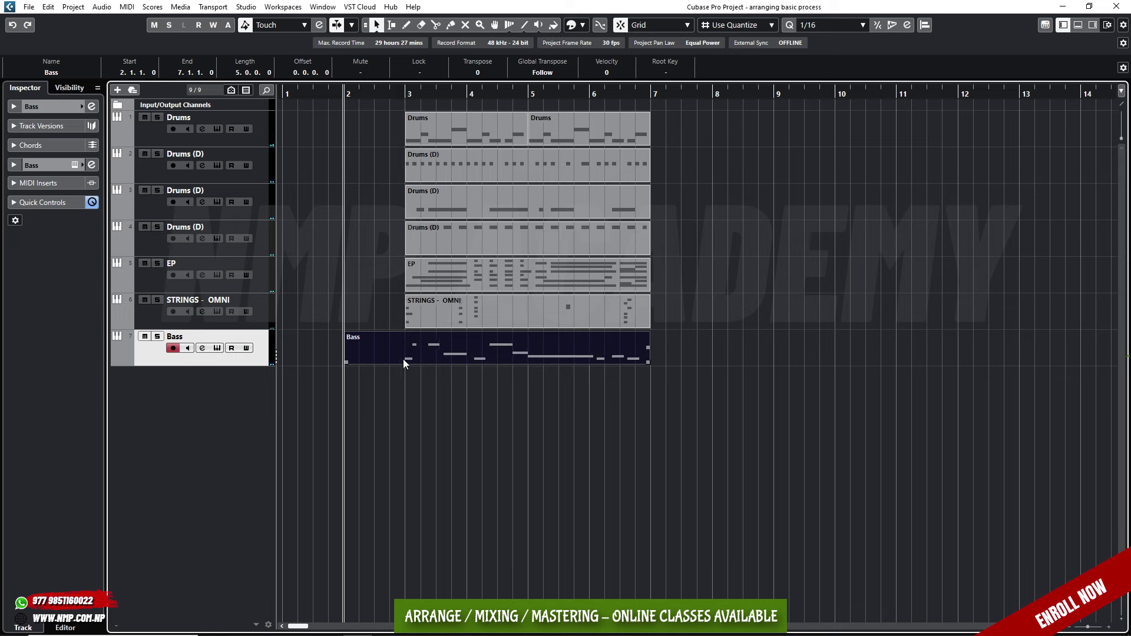
pyautogui.keyDown('alt'); pyautogui.click(403, 356); pyautogui.keyUp('alt')
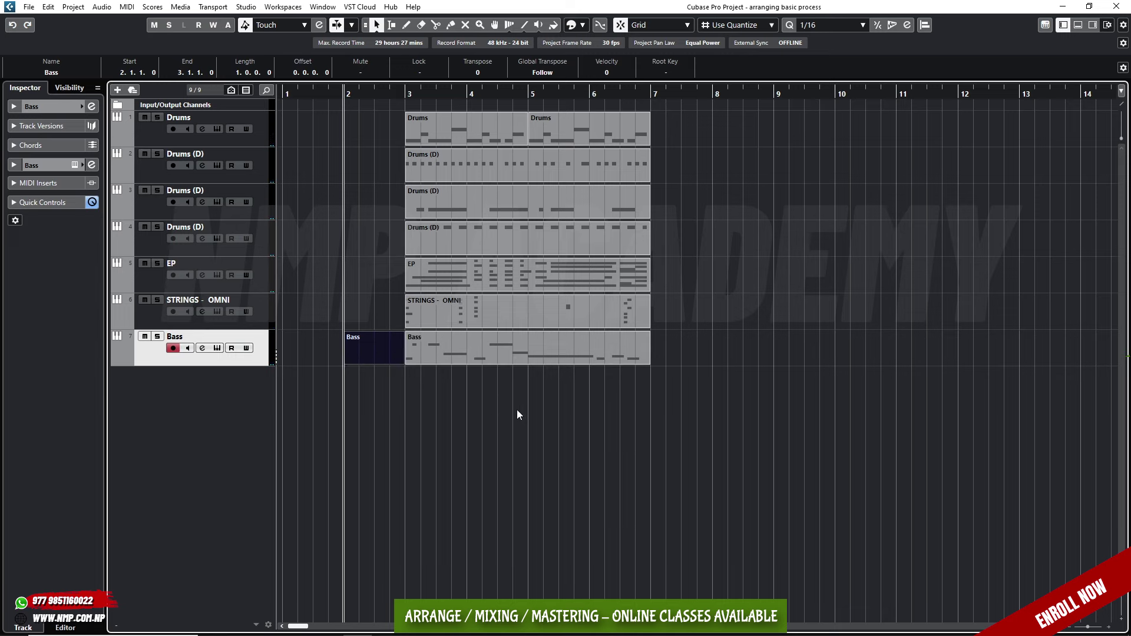
pyautogui.press('Delete')
pyautogui.click(403, 92)
pyautogui.press('space')
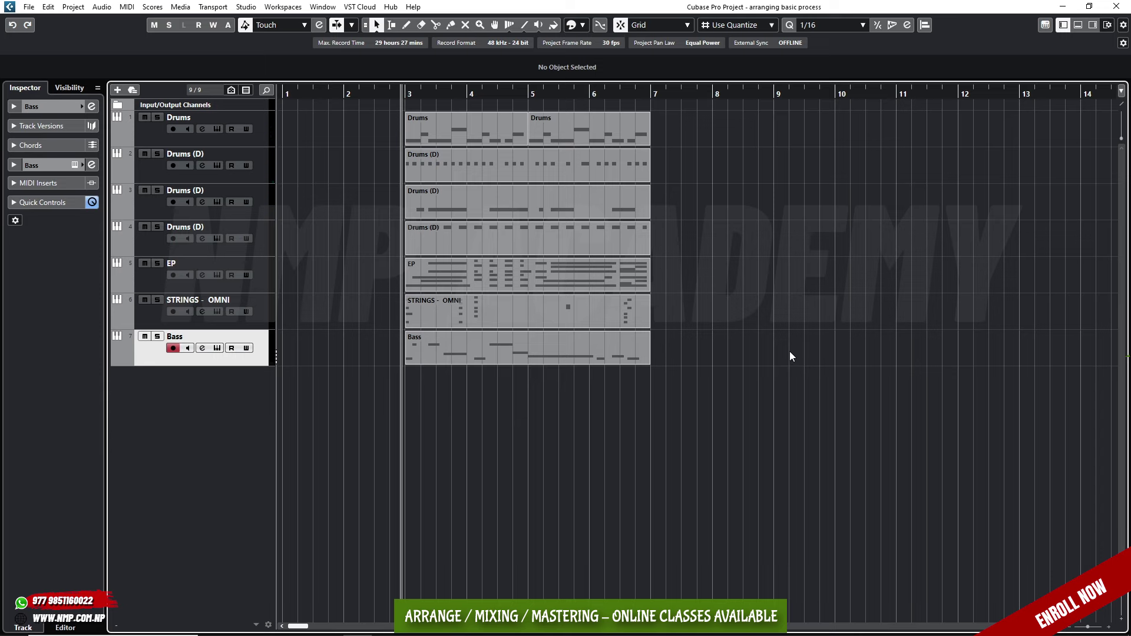
# Duplicate the events of all seven tracks so the copies follow from bar 7 to bar 11, and play the extended arrangement
pyautogui.moveTo(732, 144); pyautogui.dragTo(376, 380)
pyautogui.hotkey('ctrl', 'd')
pyautogui.press('space')
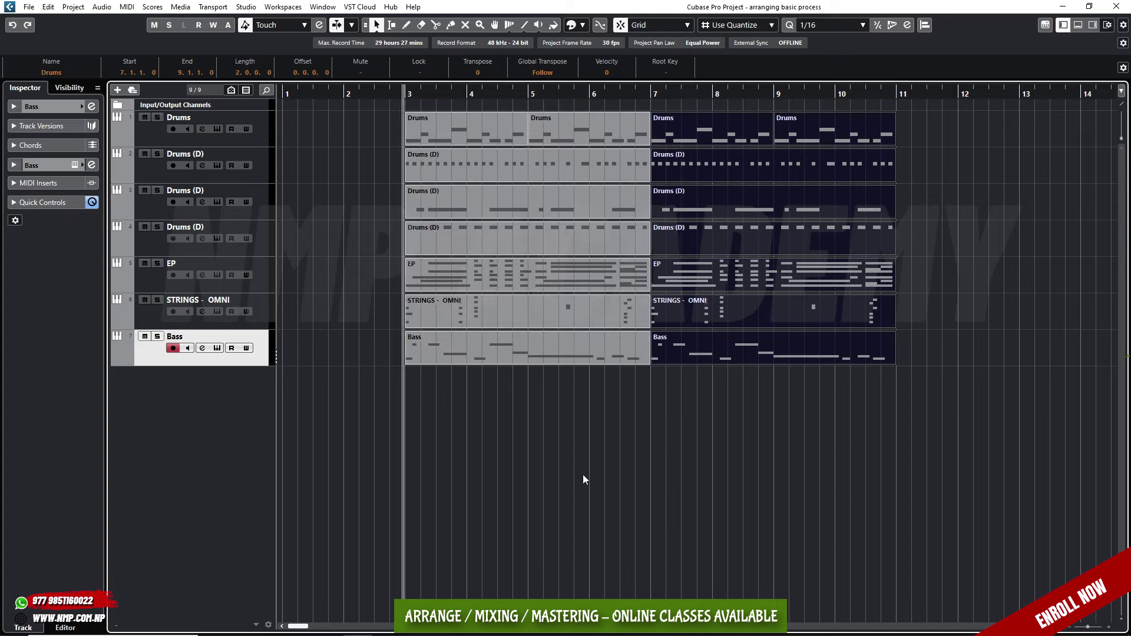
pyautogui.click(681, 466)
pyautogui.press('g')
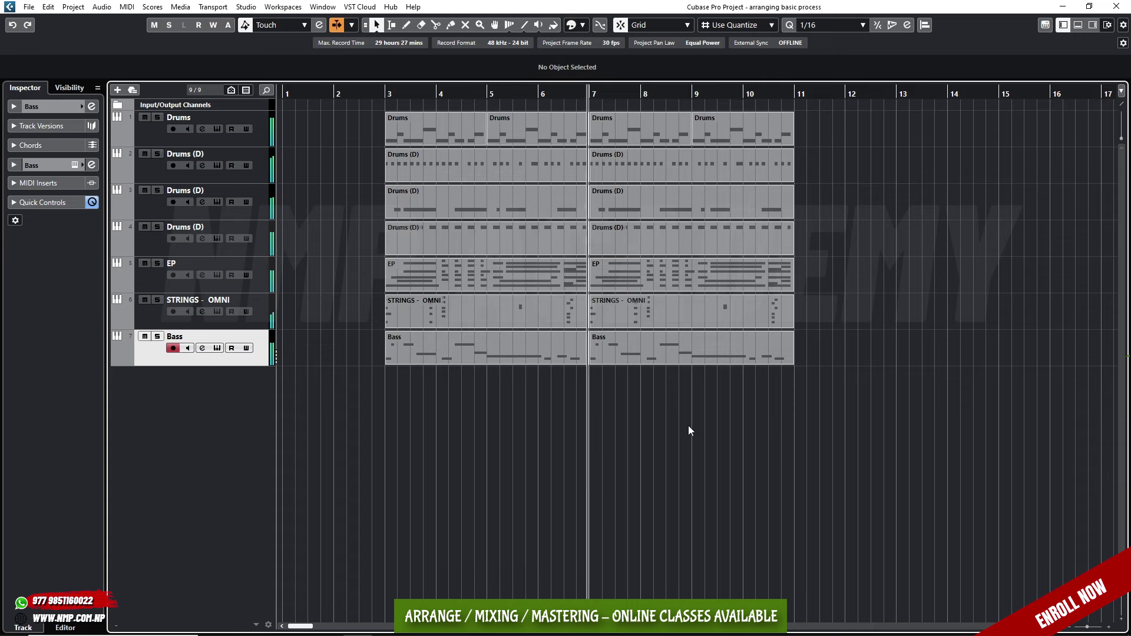
pyautogui.hotkey('shift', 'g')
pyautogui.press('g')
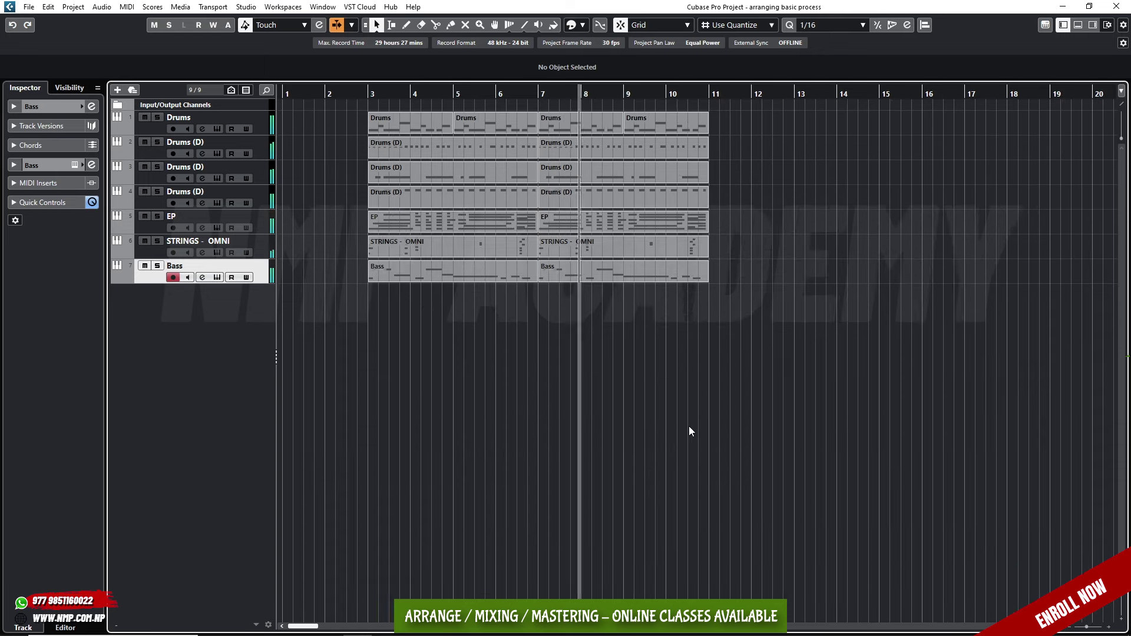
pyautogui.hotkey('shift', 'h')
pyautogui.press('g')
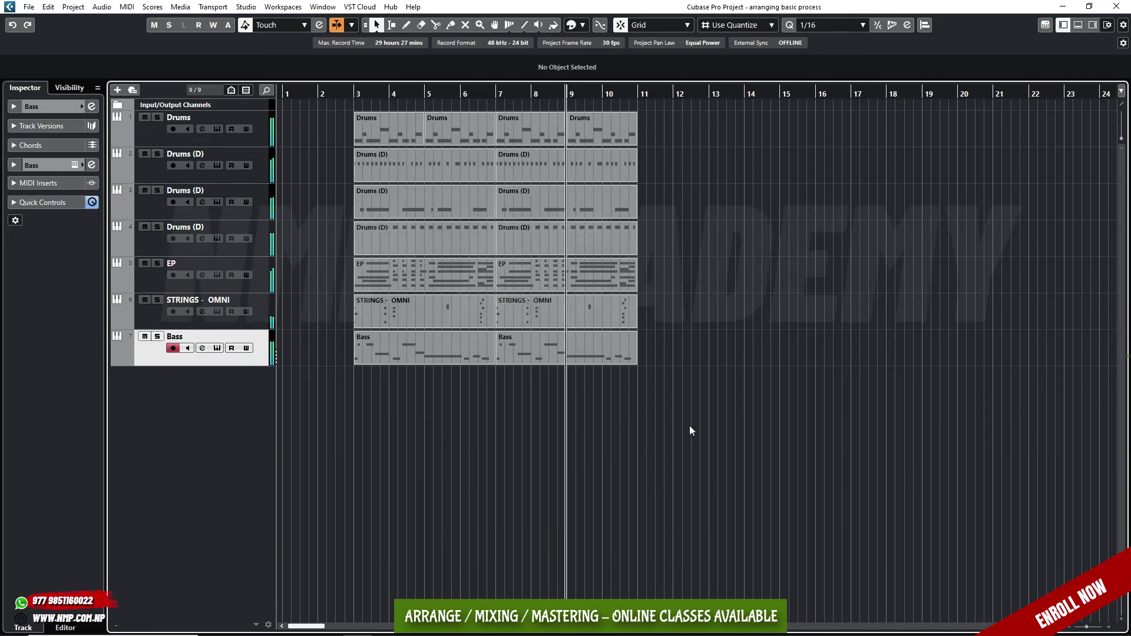